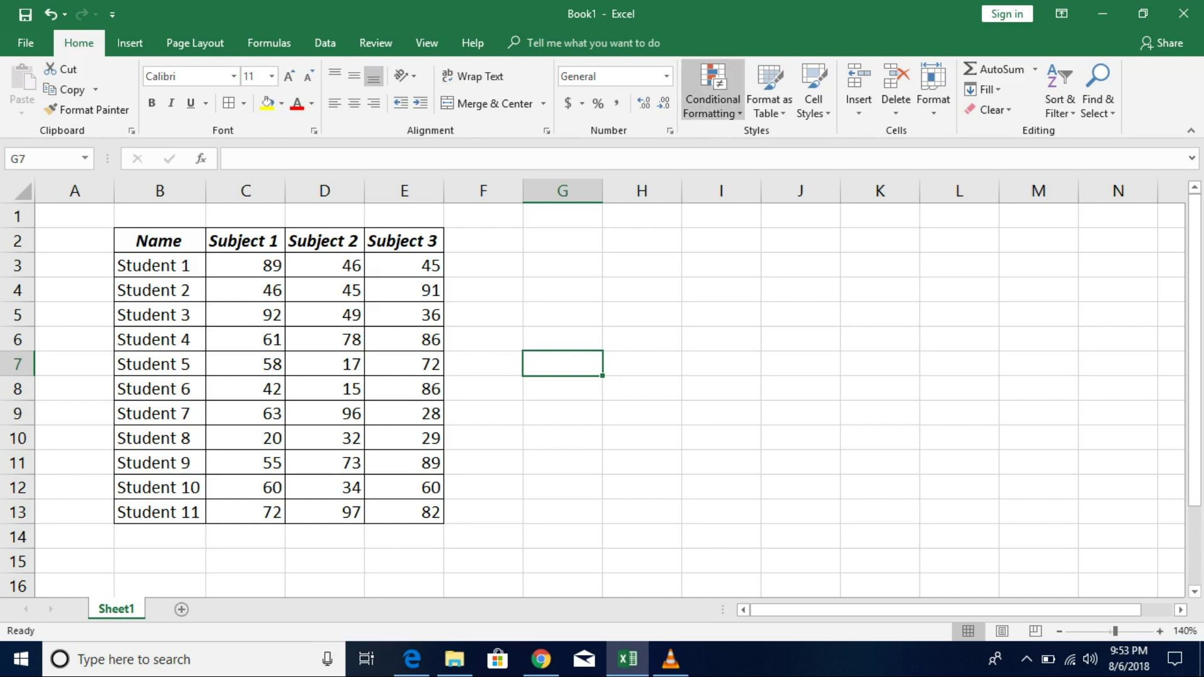
left_click(712, 91)
mouse_move(768, 182)
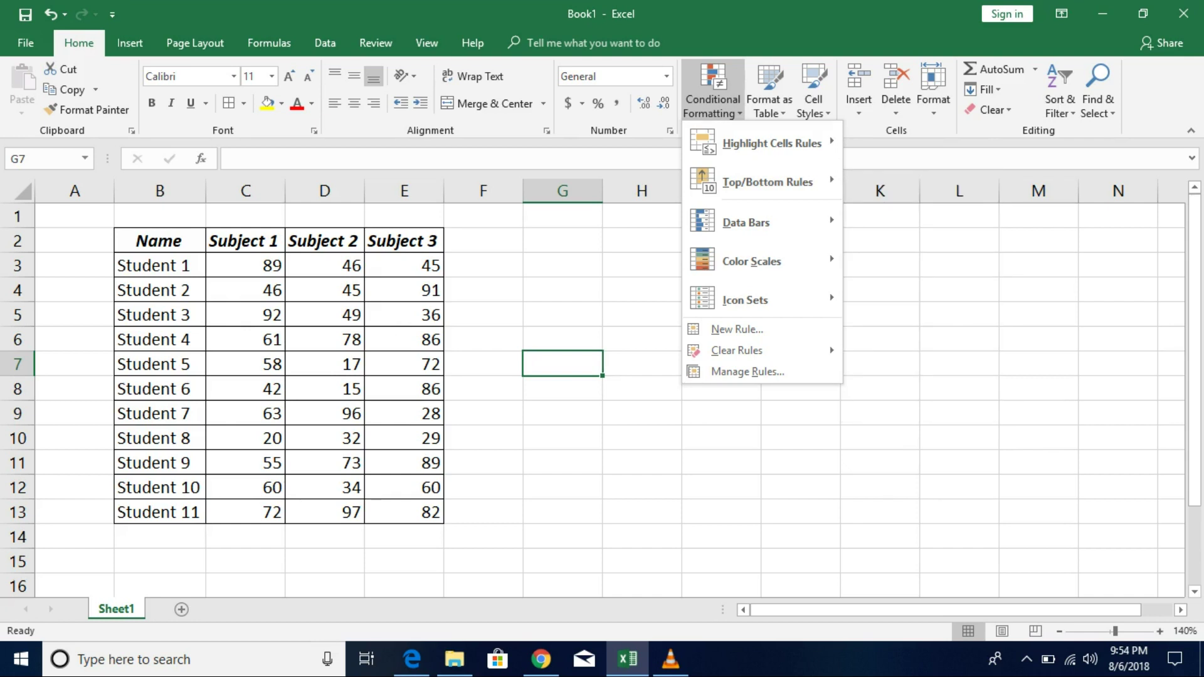
key("Escape")
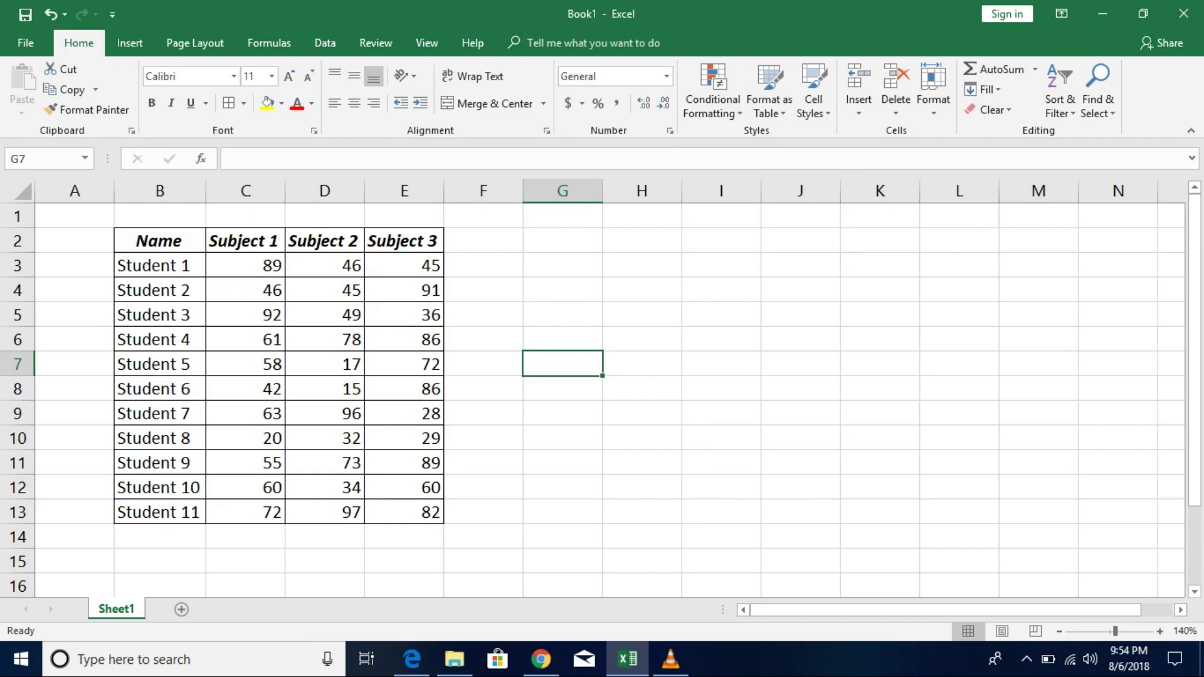
Step: Start a Top 10 Items conditional formatting rule for the student scores in C3:E13
left_click_drag(245, 266, 404, 340)
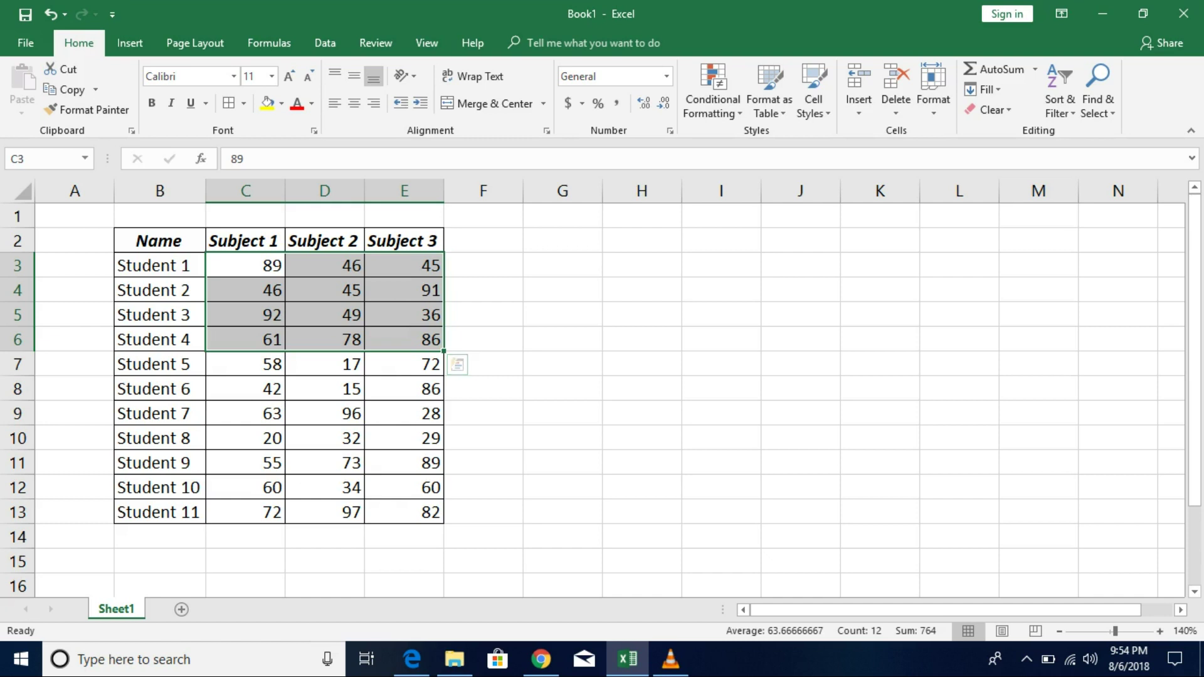
left_click(245, 265)
left_click_drag(245, 266, 405, 513)
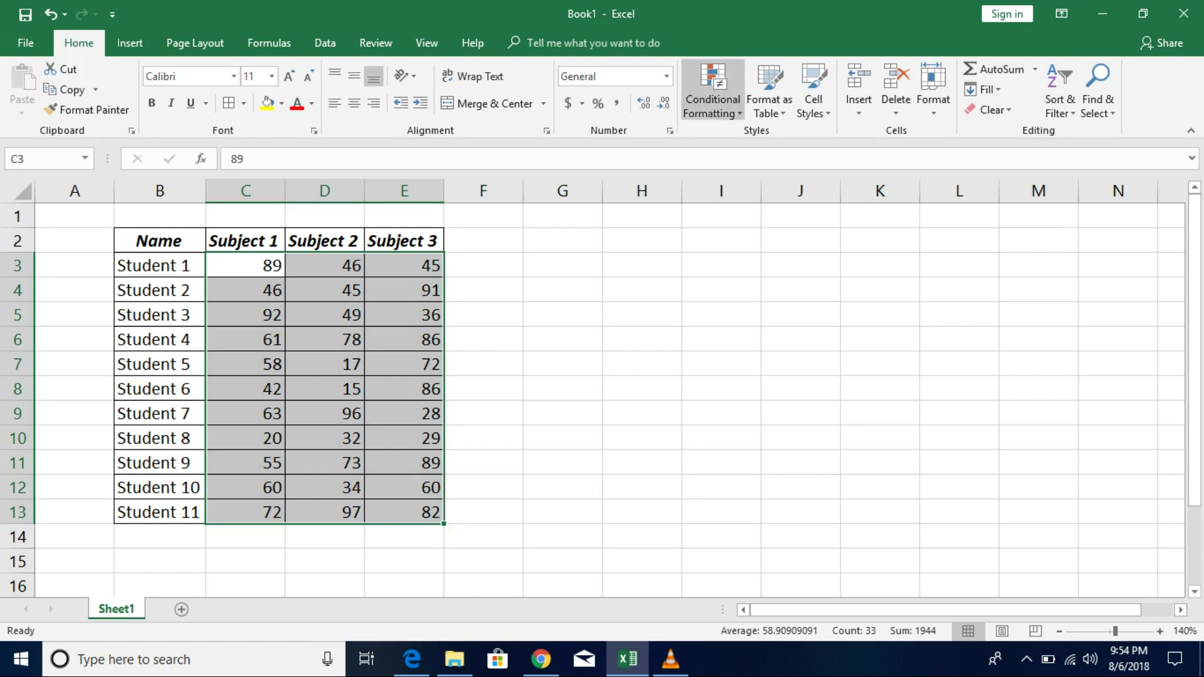
left_click(712, 94)
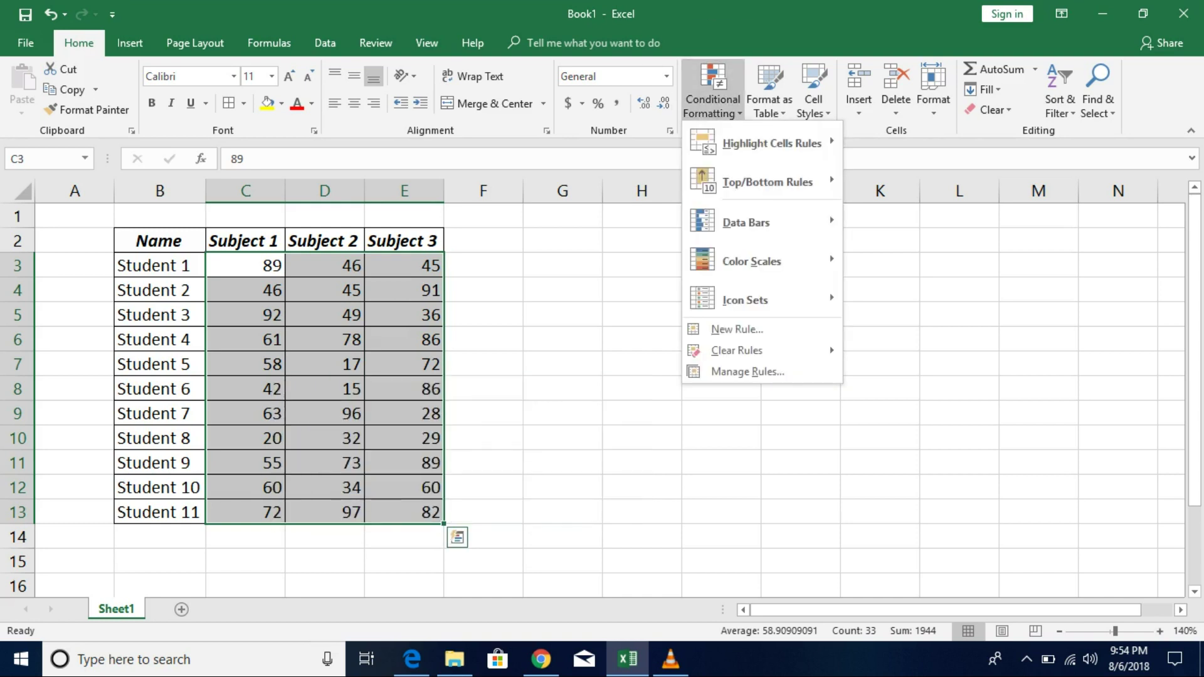
mouse_move(767, 182)
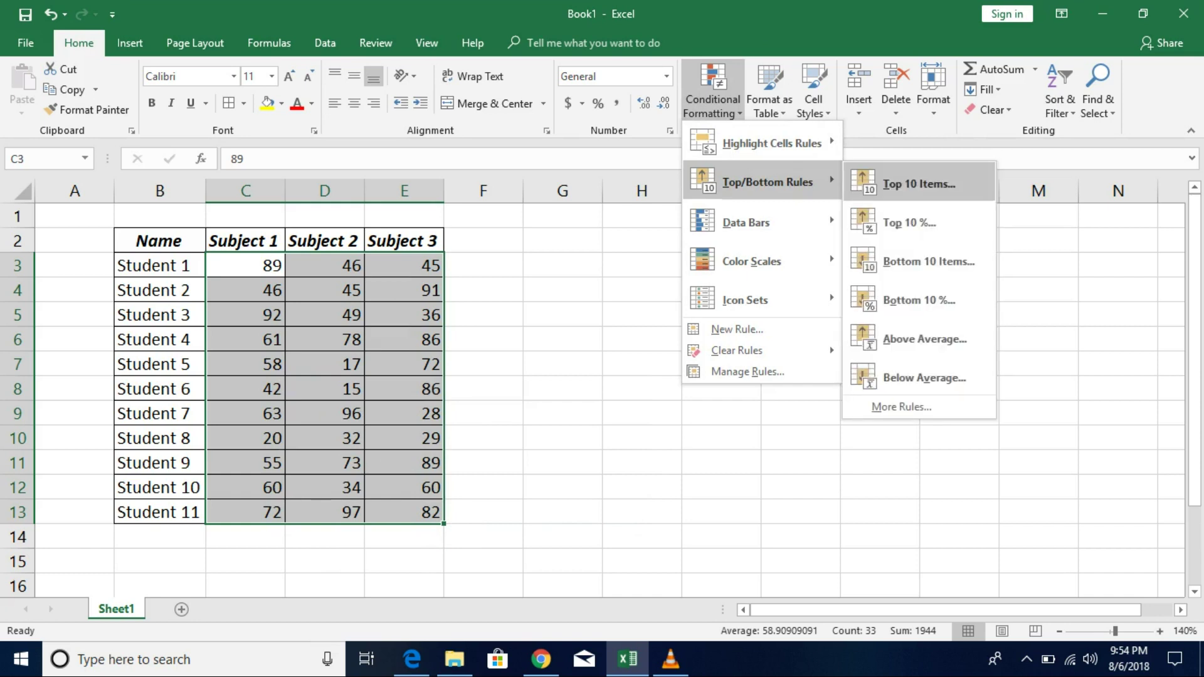
left_click(918, 183)
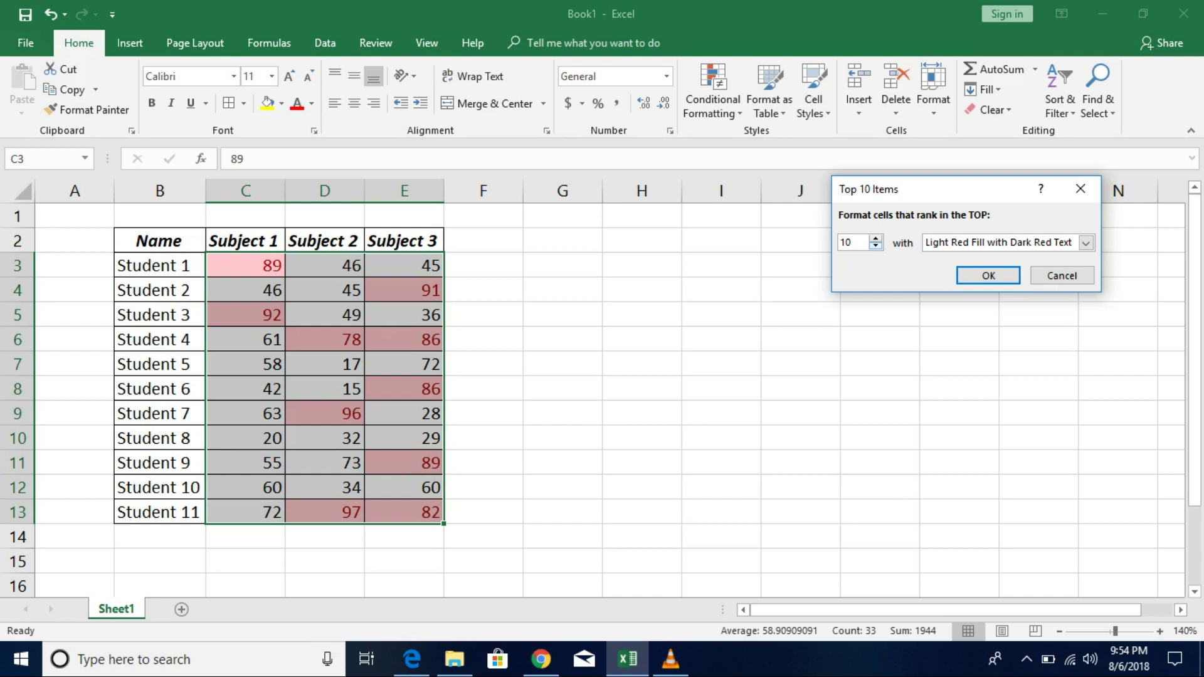
Step: Lower the number of top-ranked cells in the rule to 5
key("Down")
key("Down")
key("Down")
key("Down")
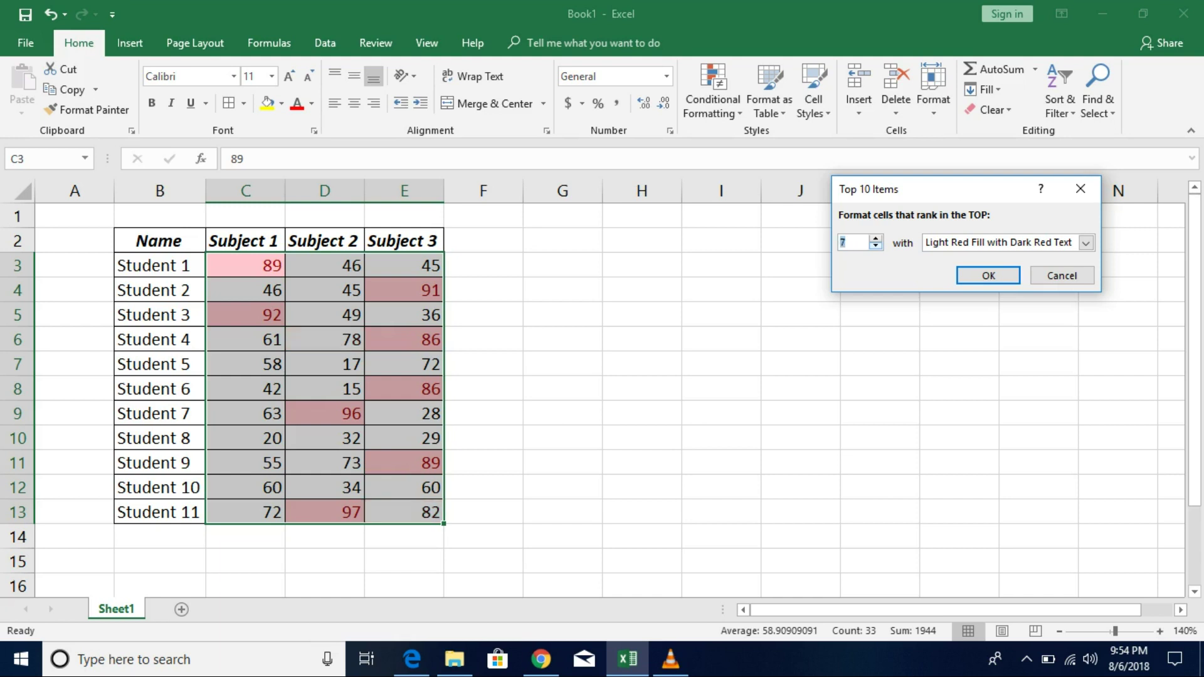
key("Down")
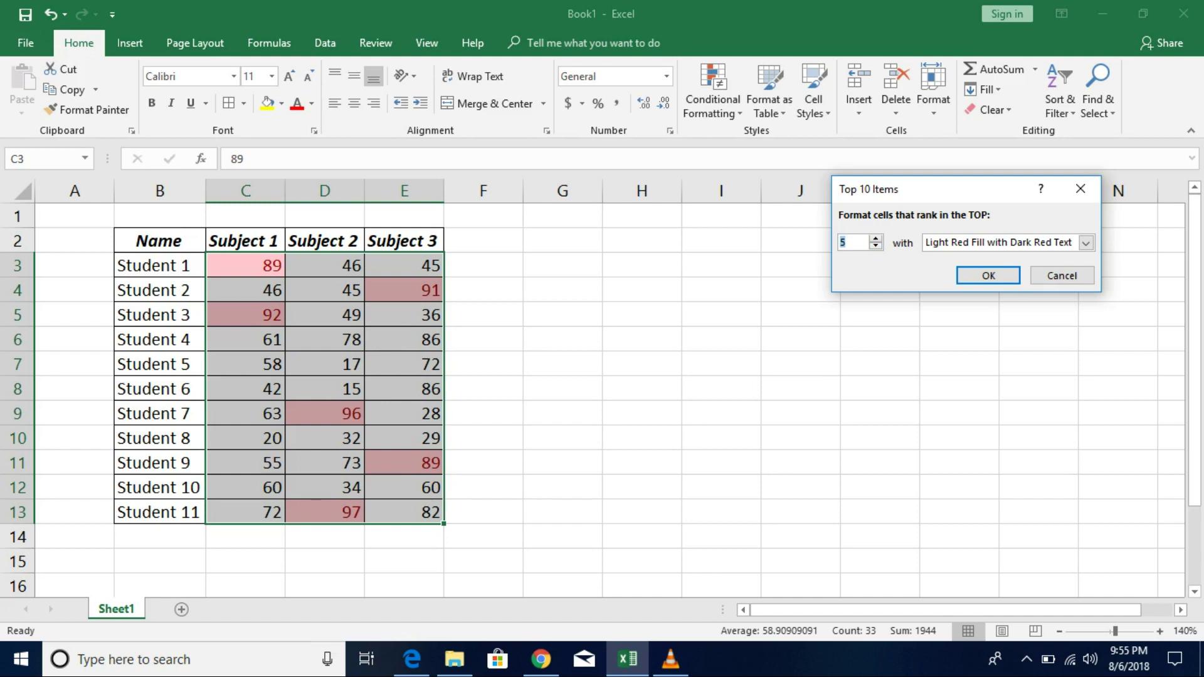
Step: Apply the rule to the top 10 scores with Green Fill with Dark Green Text
left_click(1085, 243)
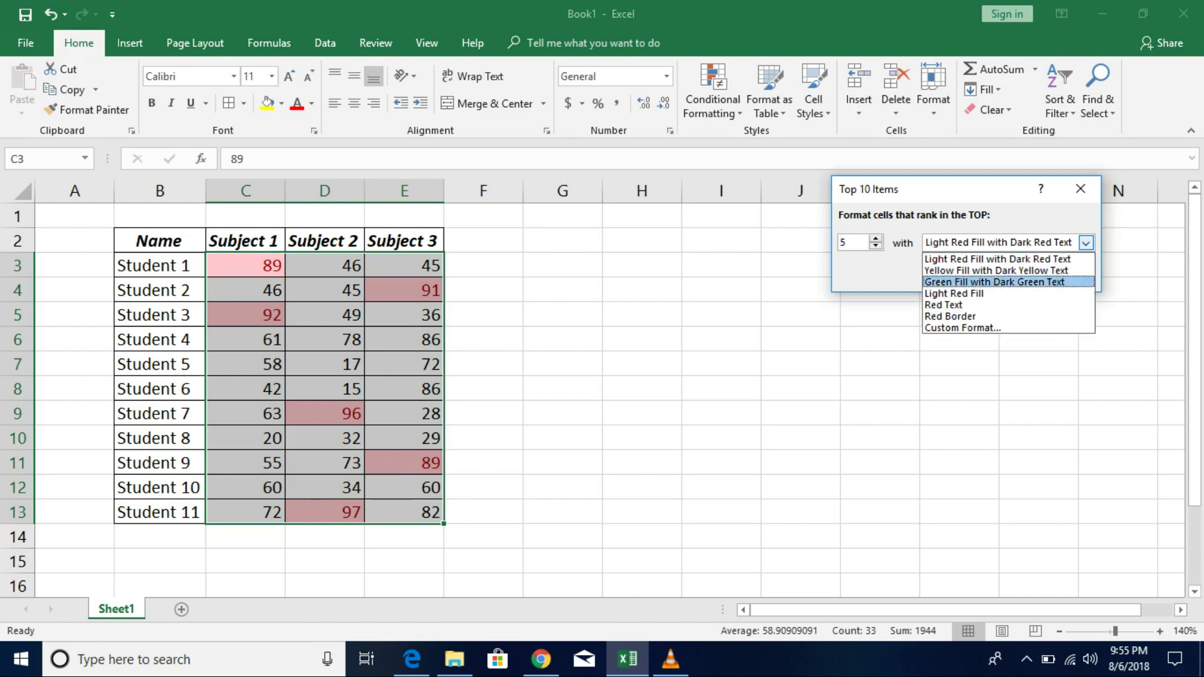
left_click(994, 281)
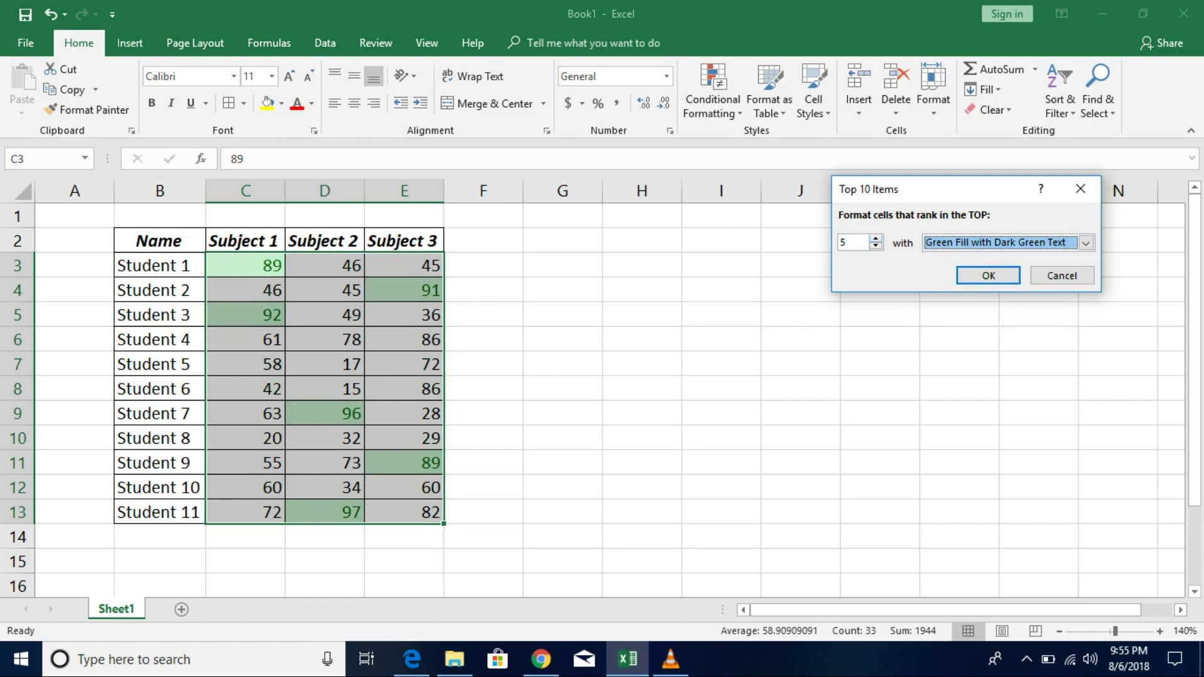
left_click(876, 238)
left_click(876, 239)
left_click(876, 239)
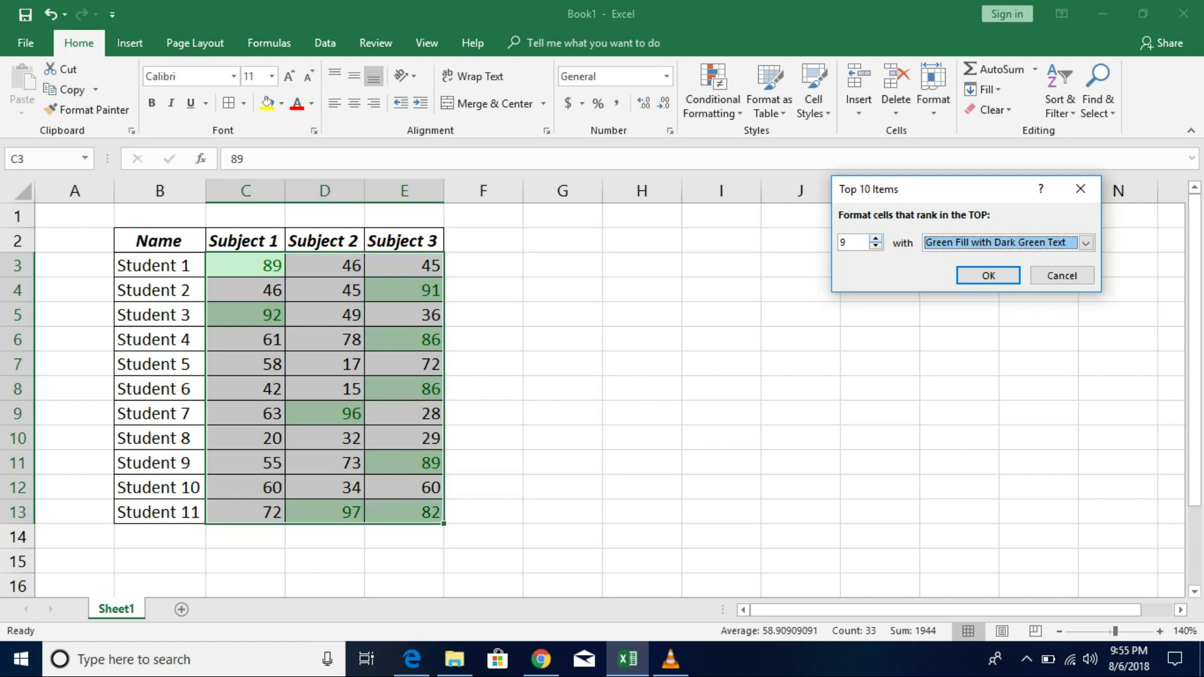
left_click(875, 239)
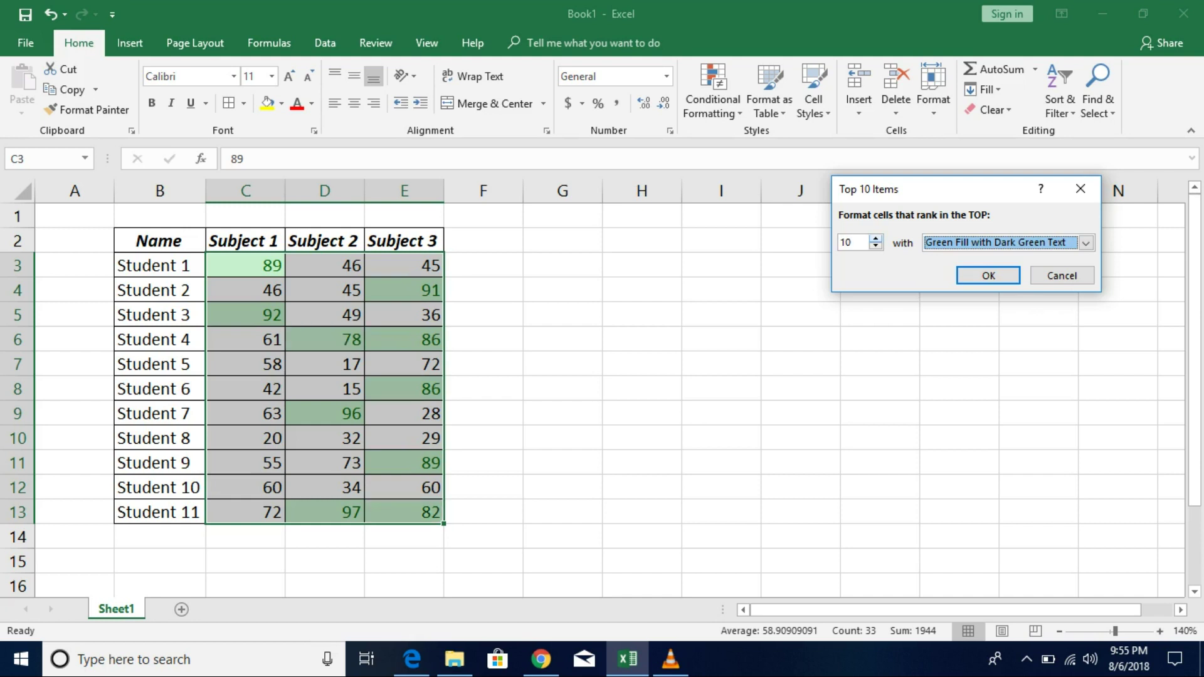
left_click(988, 276)
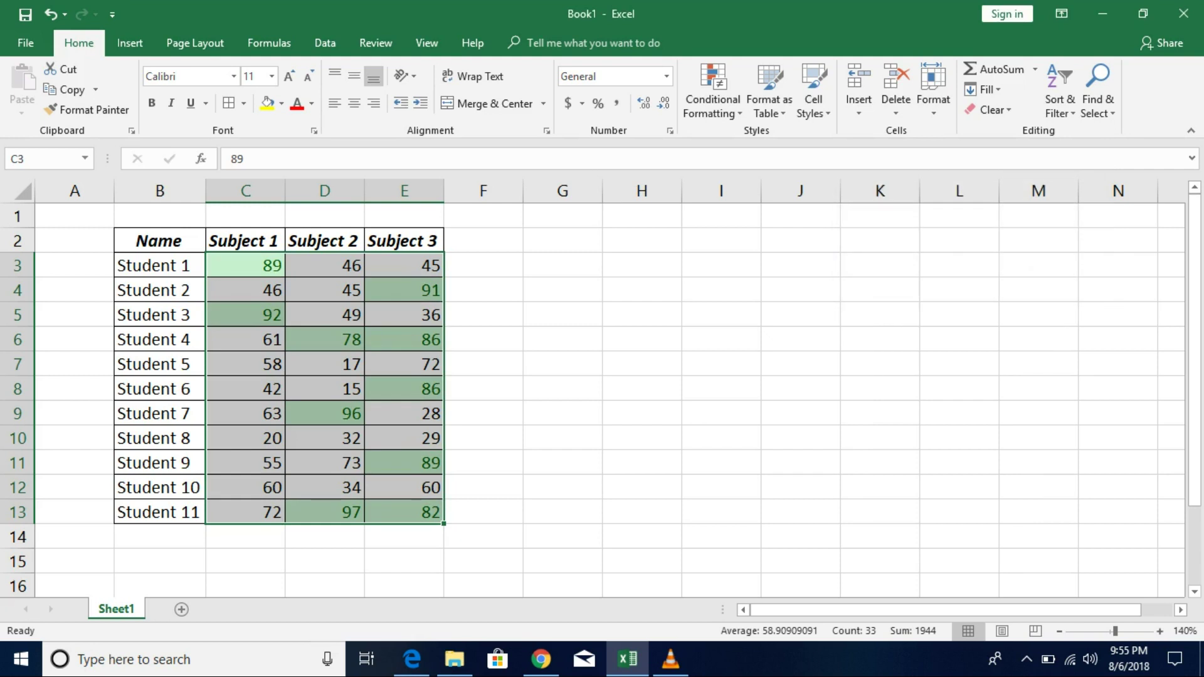
left_click(562, 413)
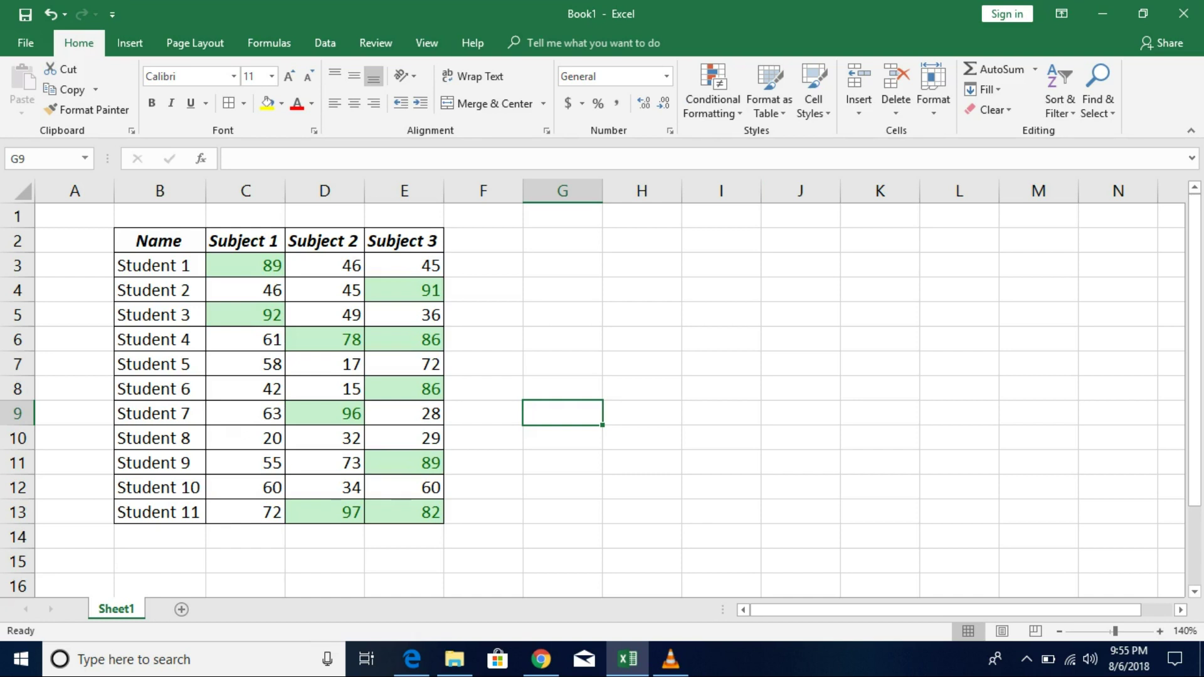
Step: Clear the conditional formatting rules from the score cells C3:E13
left_click_drag(245, 266, 404, 511)
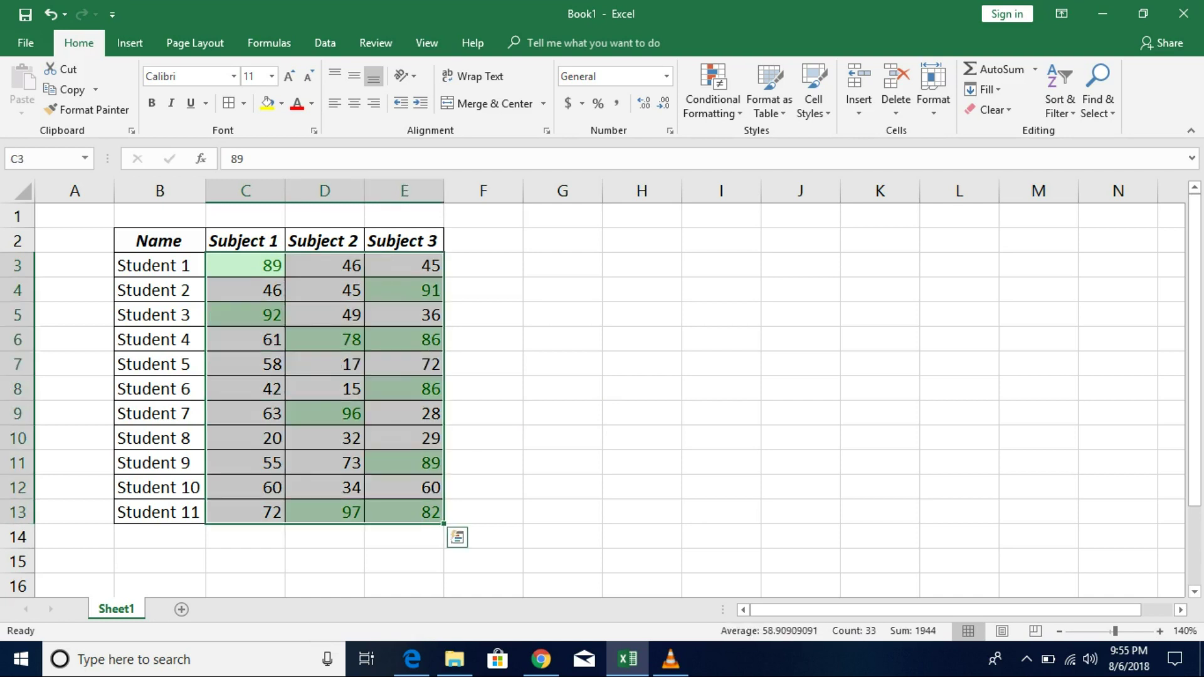
left_click(713, 94)
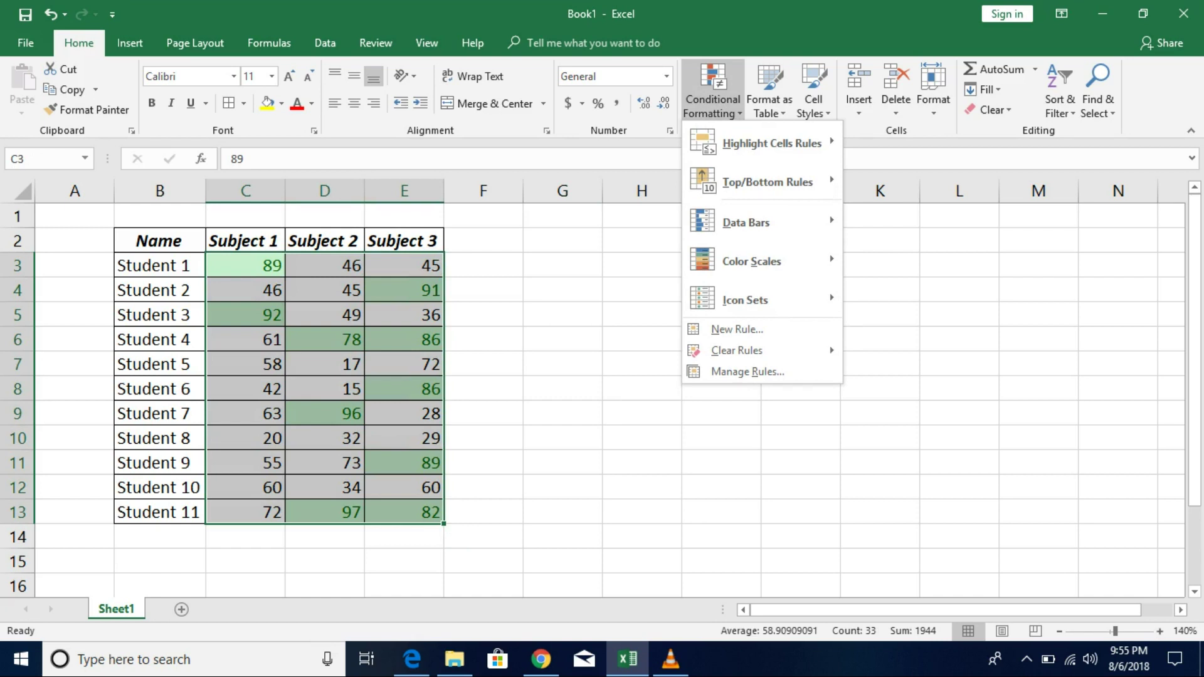
mouse_move(737, 350)
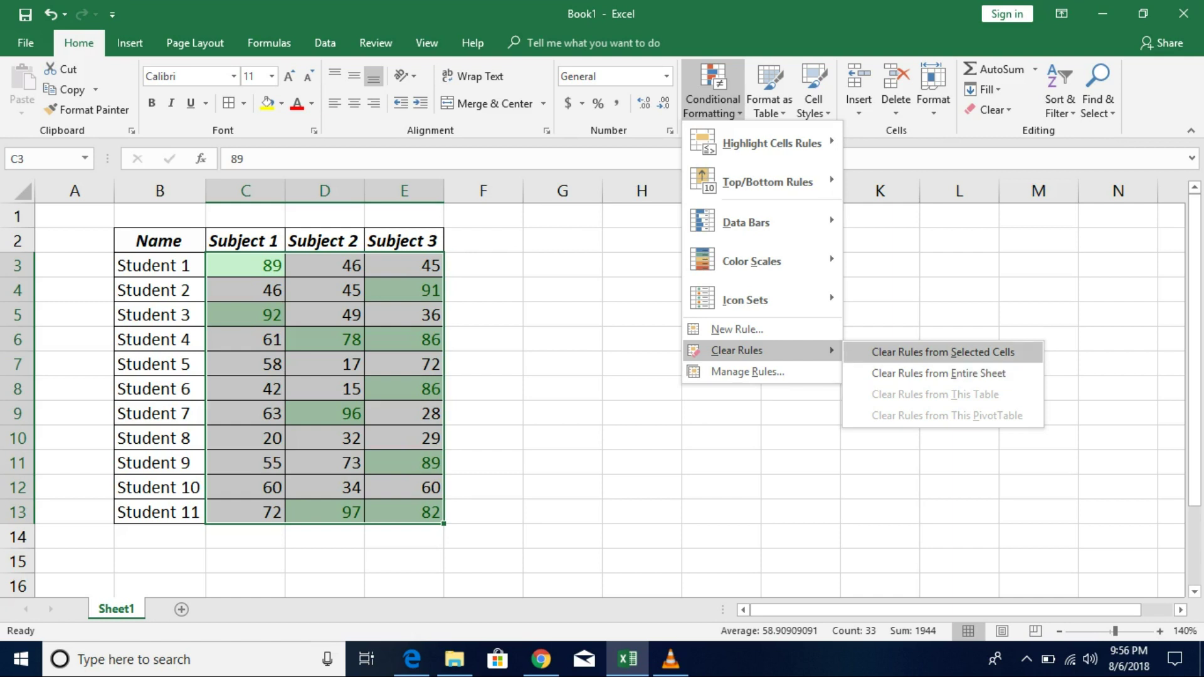
left_click(943, 351)
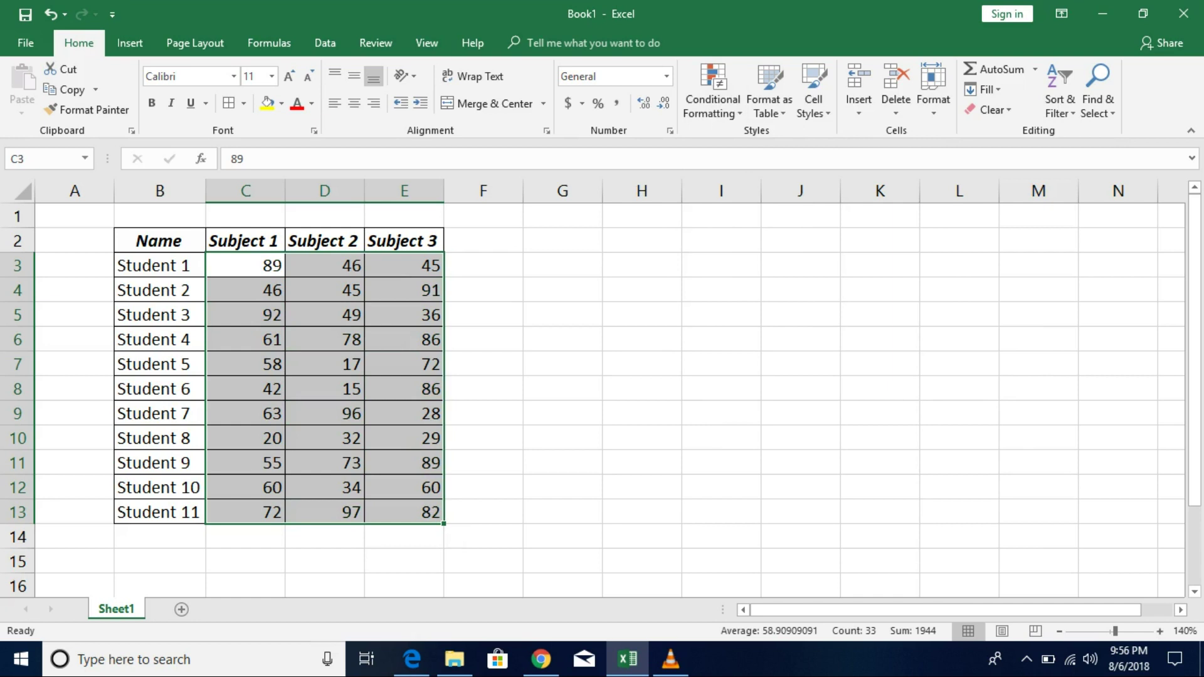
left_click(246, 265)
left_click_drag(245, 265, 405, 512)
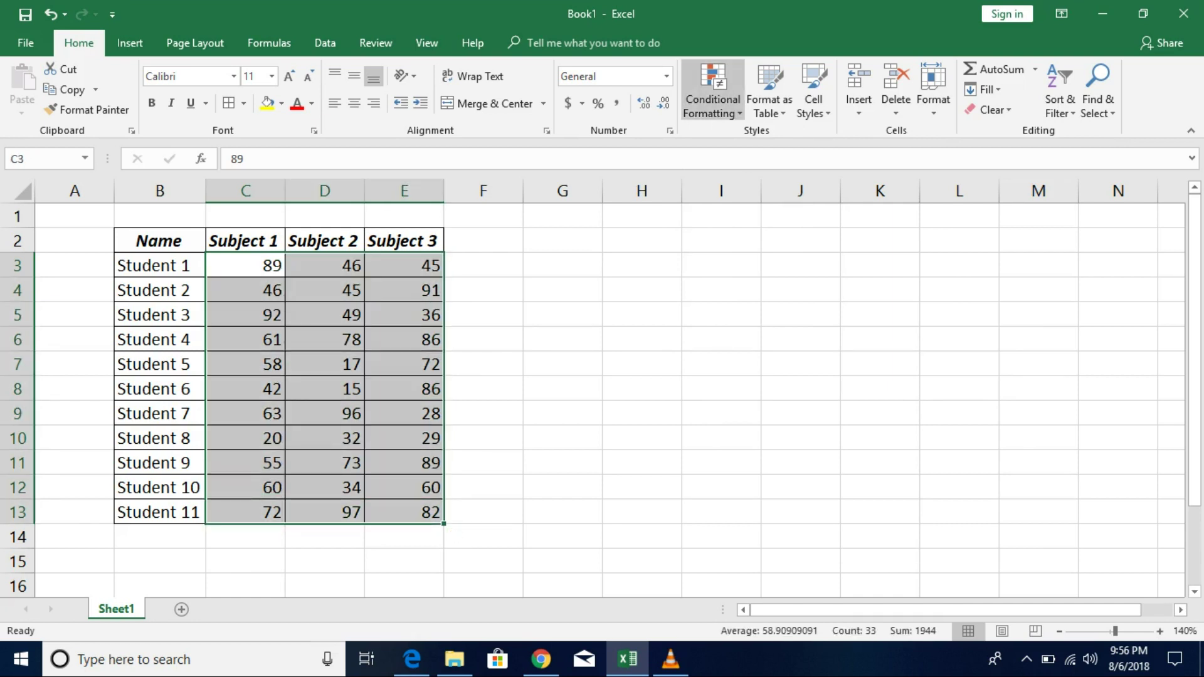
left_click(712, 103)
mouse_move(768, 182)
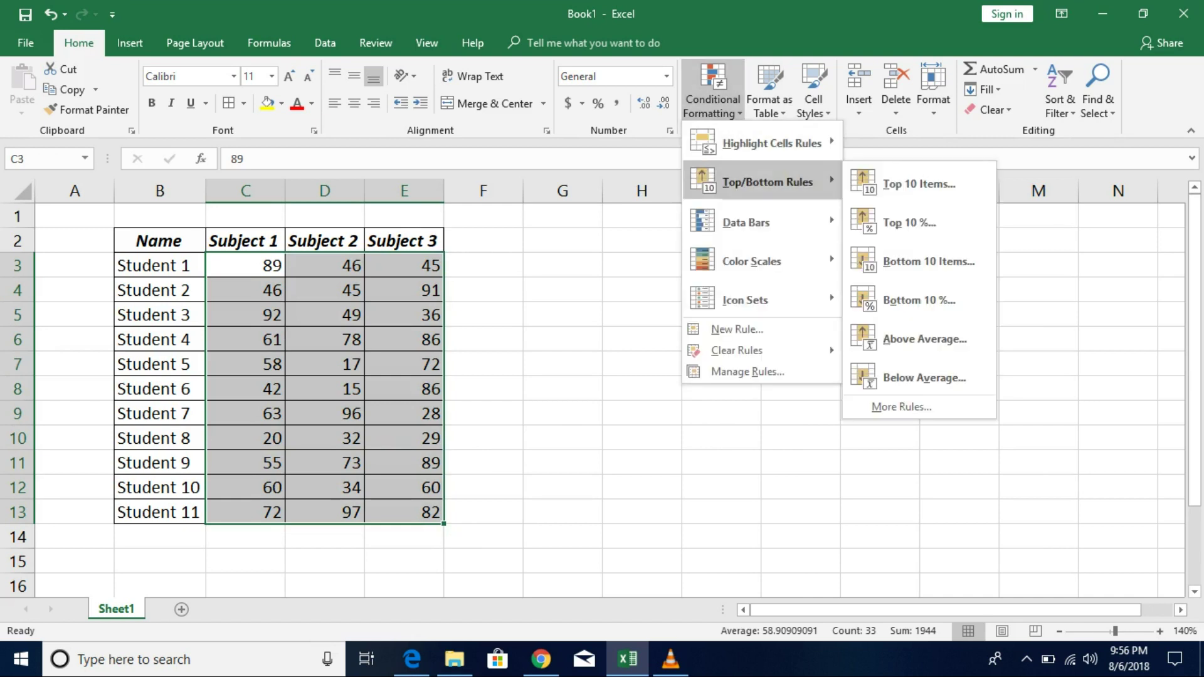
left_click(909, 222)
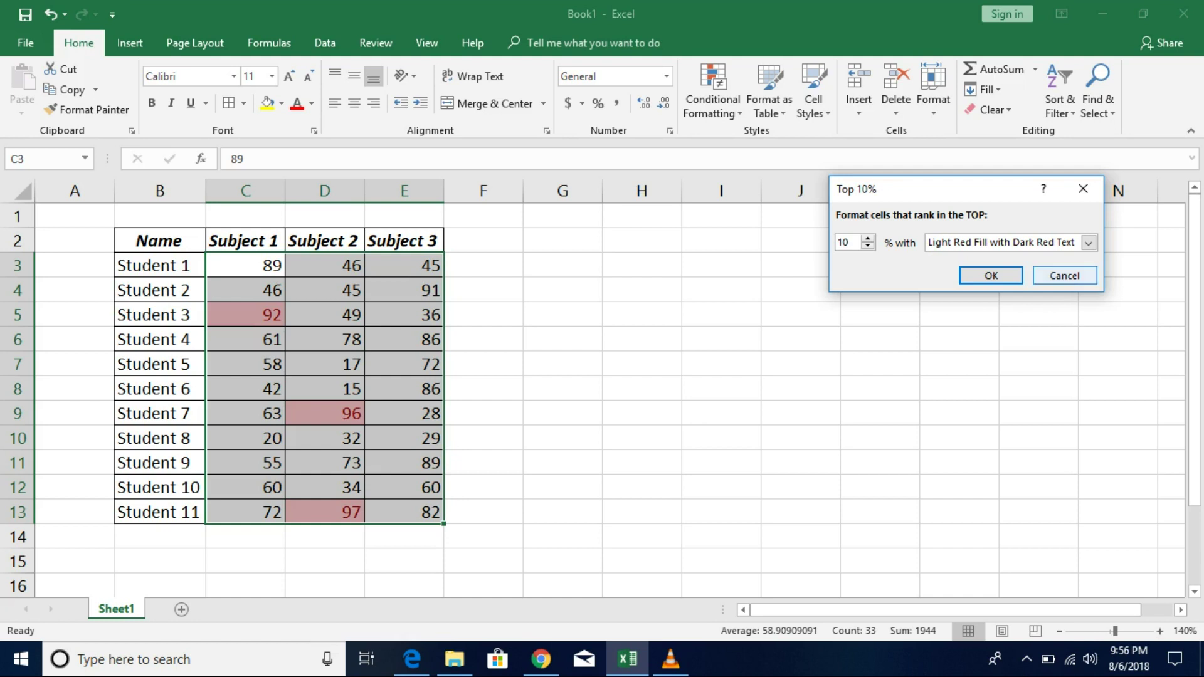
left_click(1064, 276)
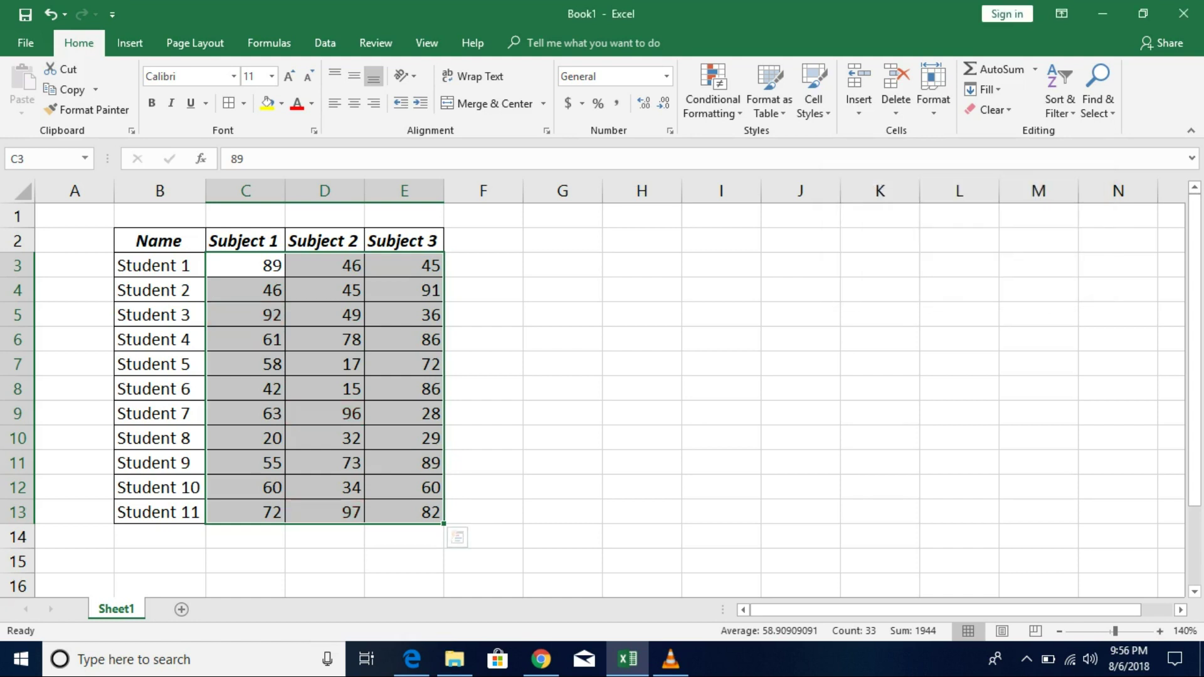
right_click(655, 628)
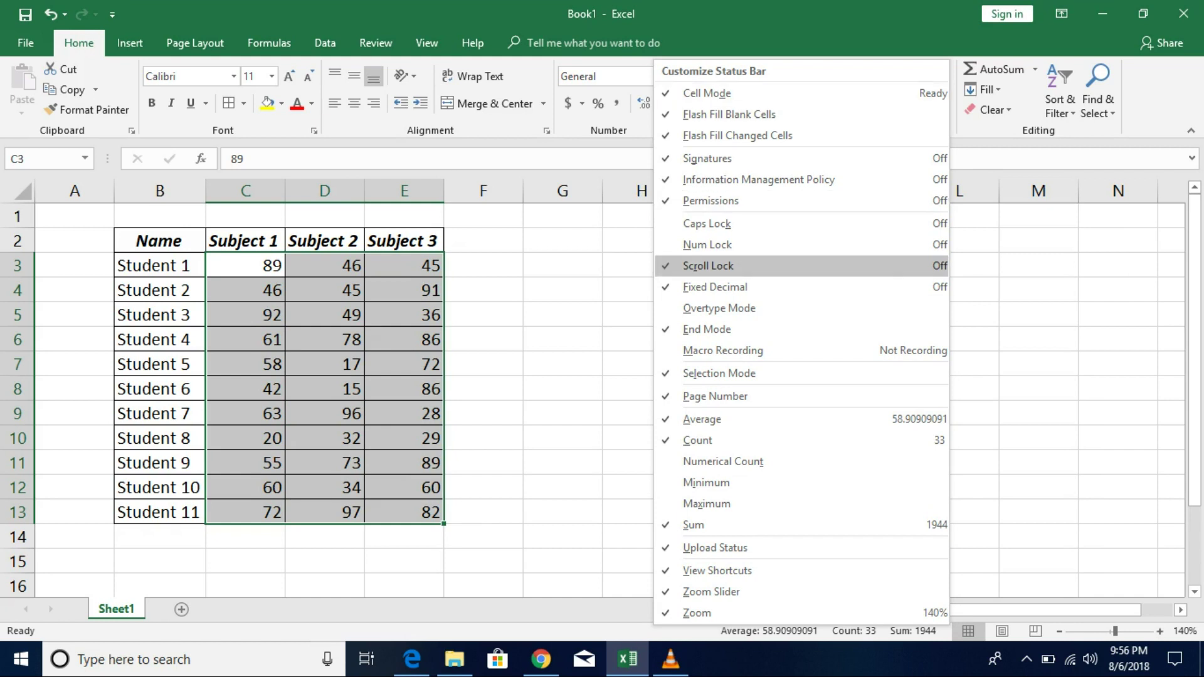
key("Escape")
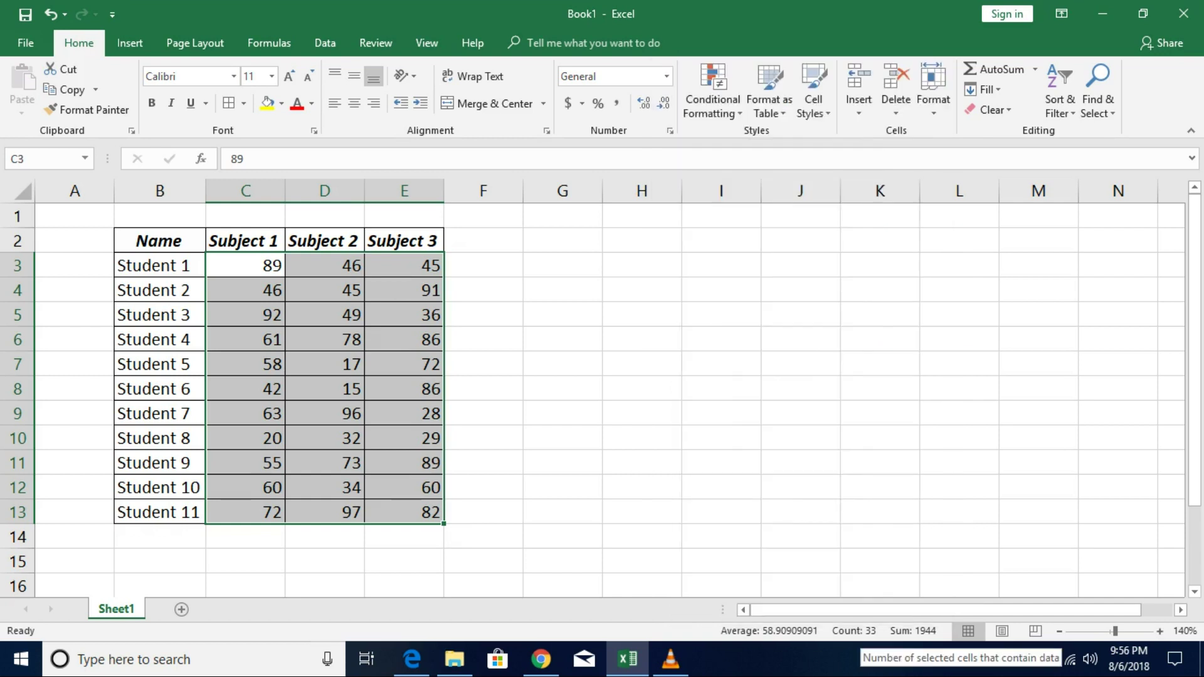
Step: Start a Top 10% conditional formatting rule for the selected scores in C3:E13
left_click(713, 88)
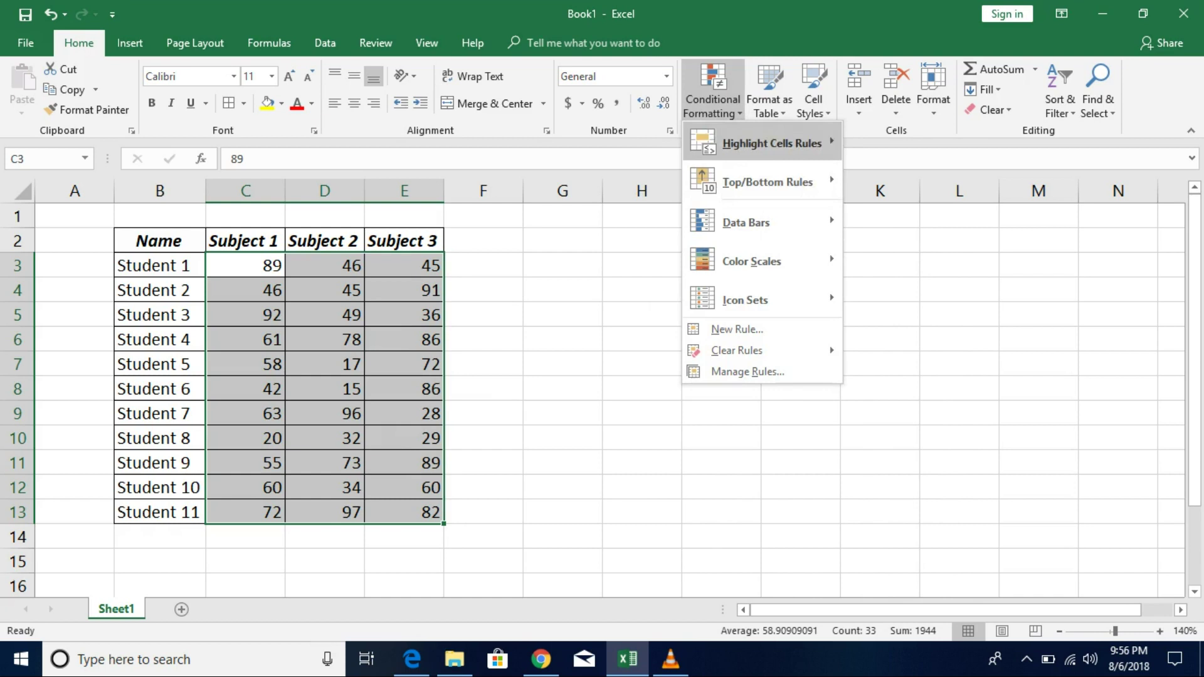
mouse_move(767, 182)
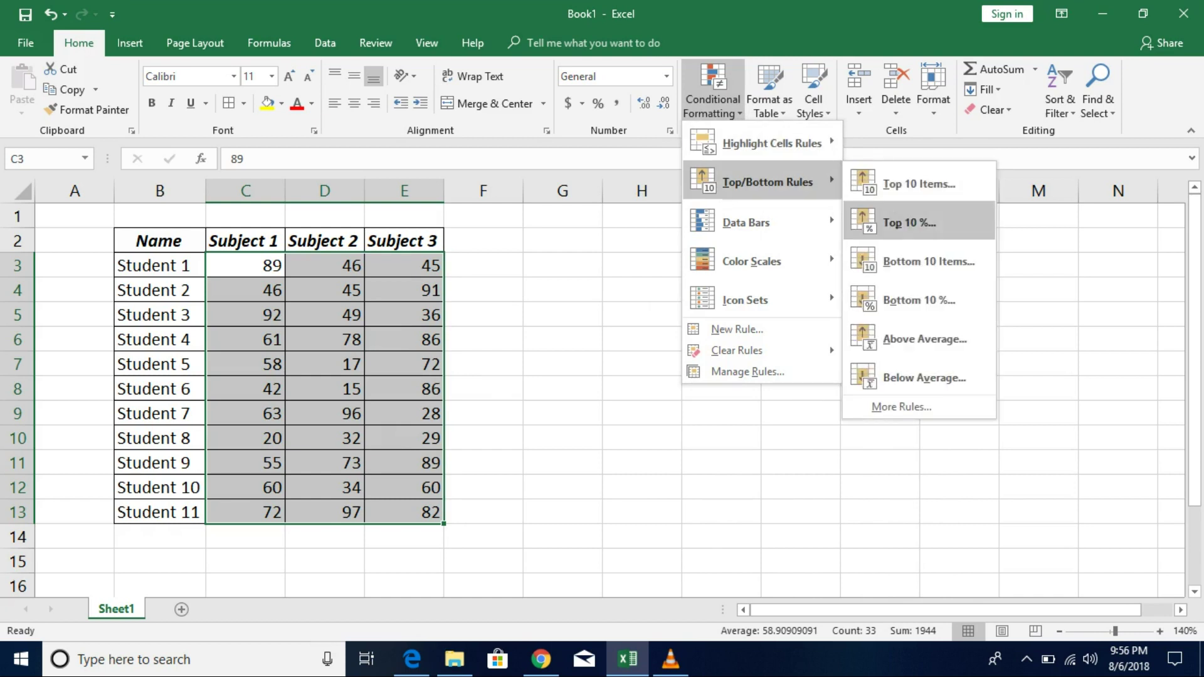
left_click(918, 223)
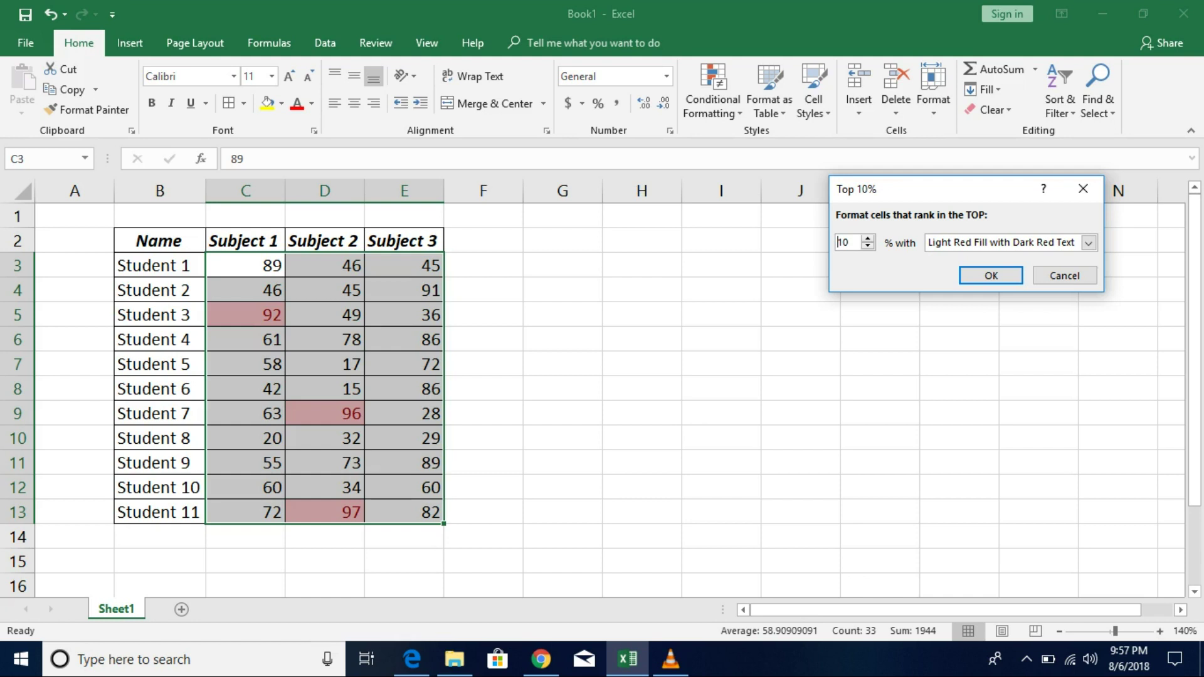
Step: Try 20% and 100% as the rule's top percentage and restore it to 10%
left_click_drag(849, 243, 837, 243)
type("20")
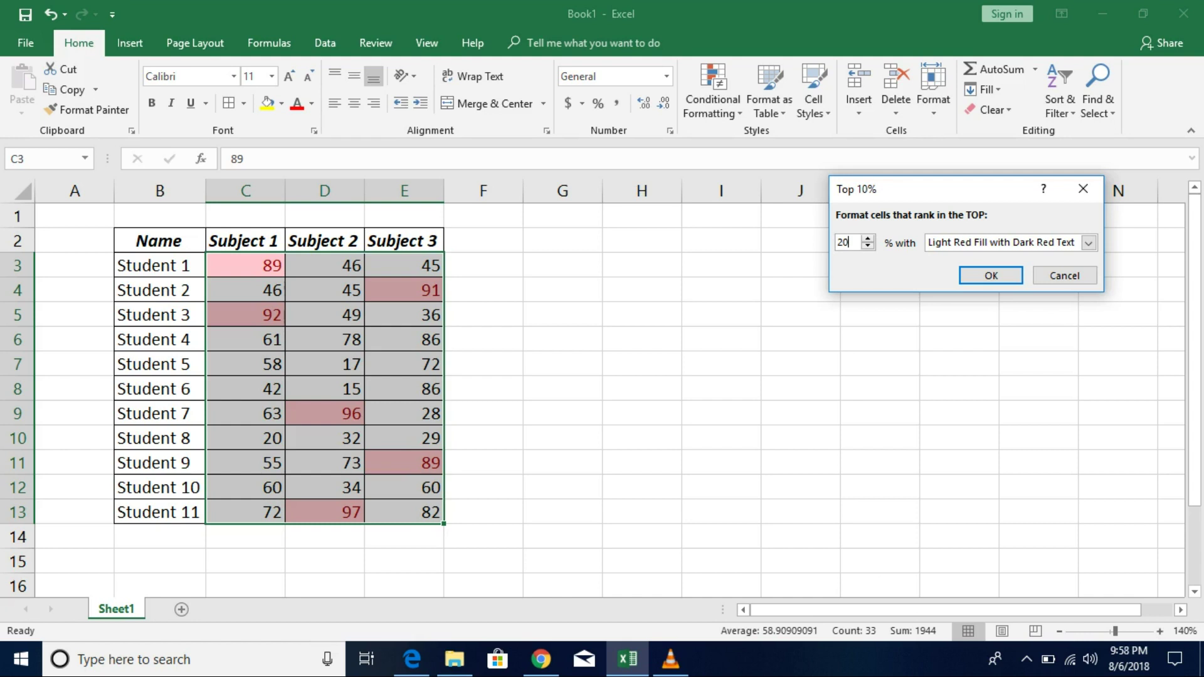
key("BackSpace")
key("BackSpace")
type("100")
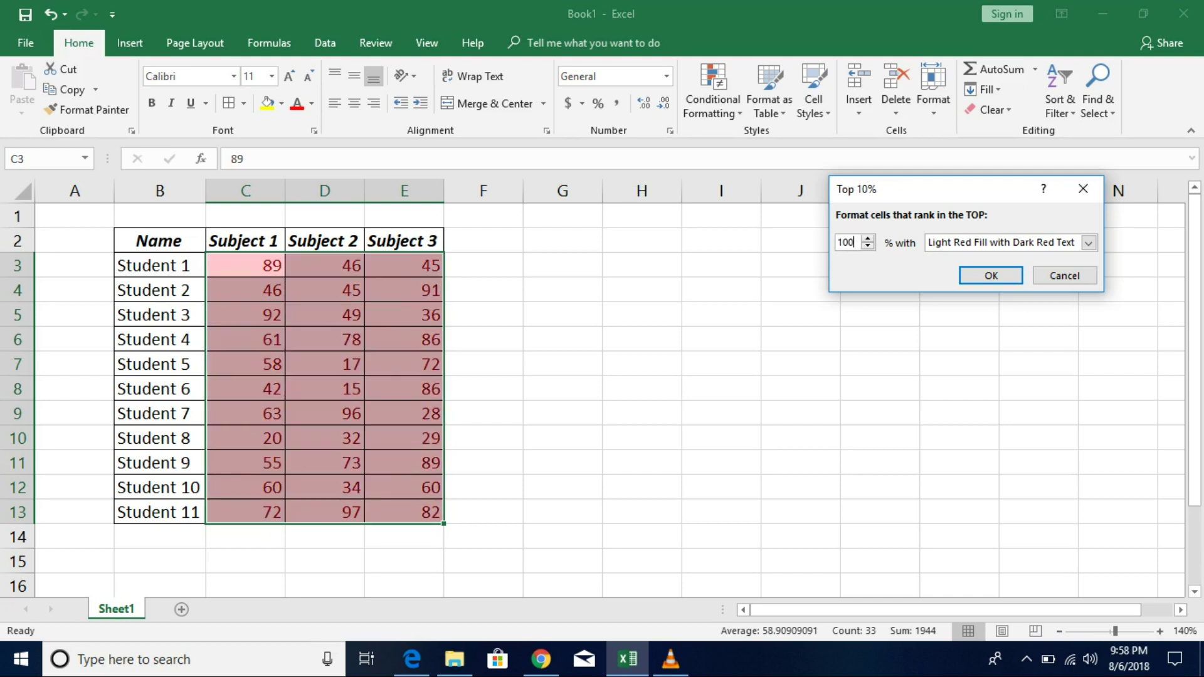
key("BackSpace")
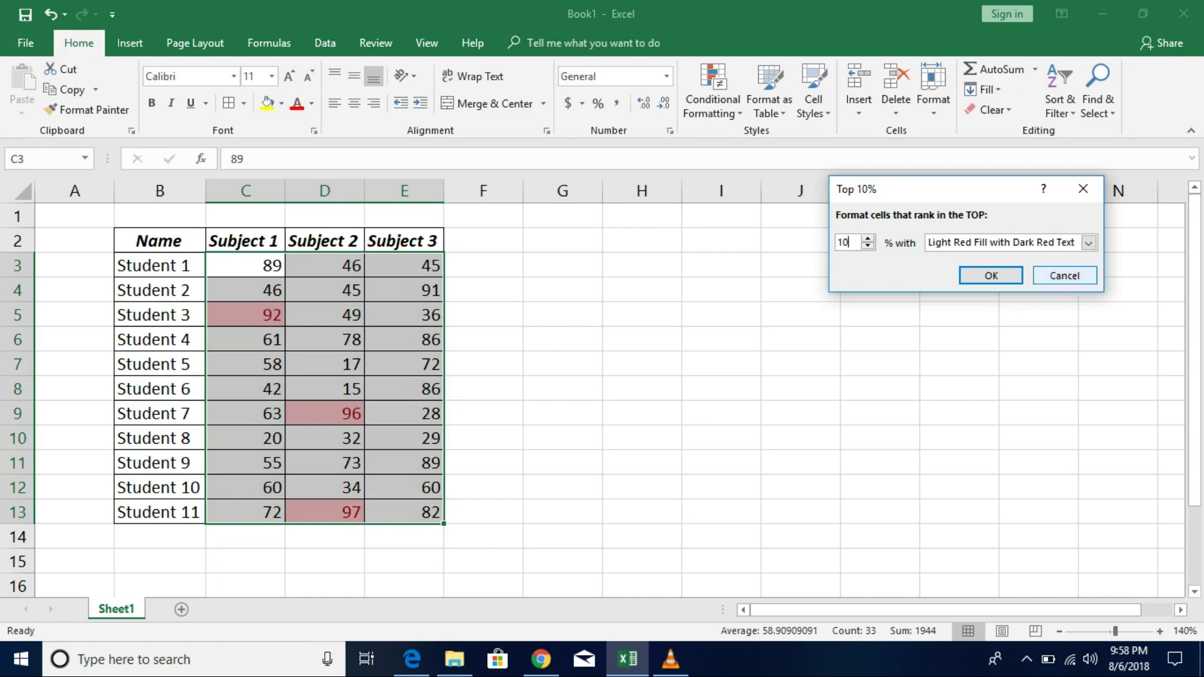
Step: Define a custom format for the Top 10% rule with strikethrough, bold font style and dark blue font color
left_click(1088, 242)
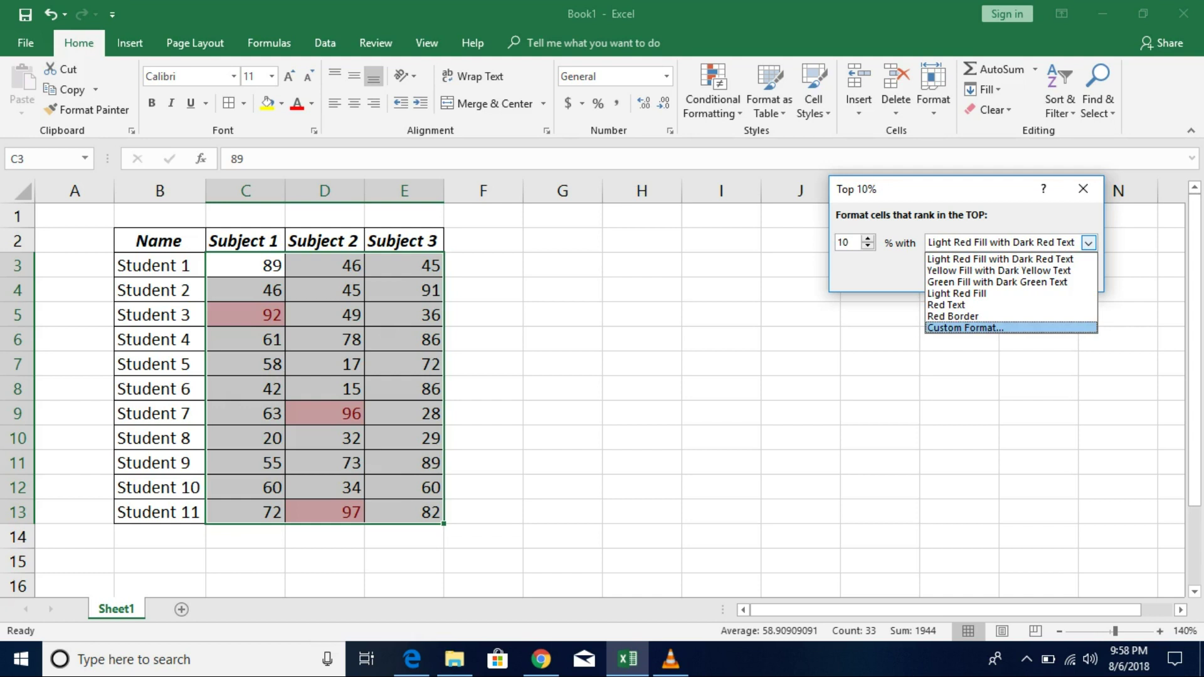
key("Return")
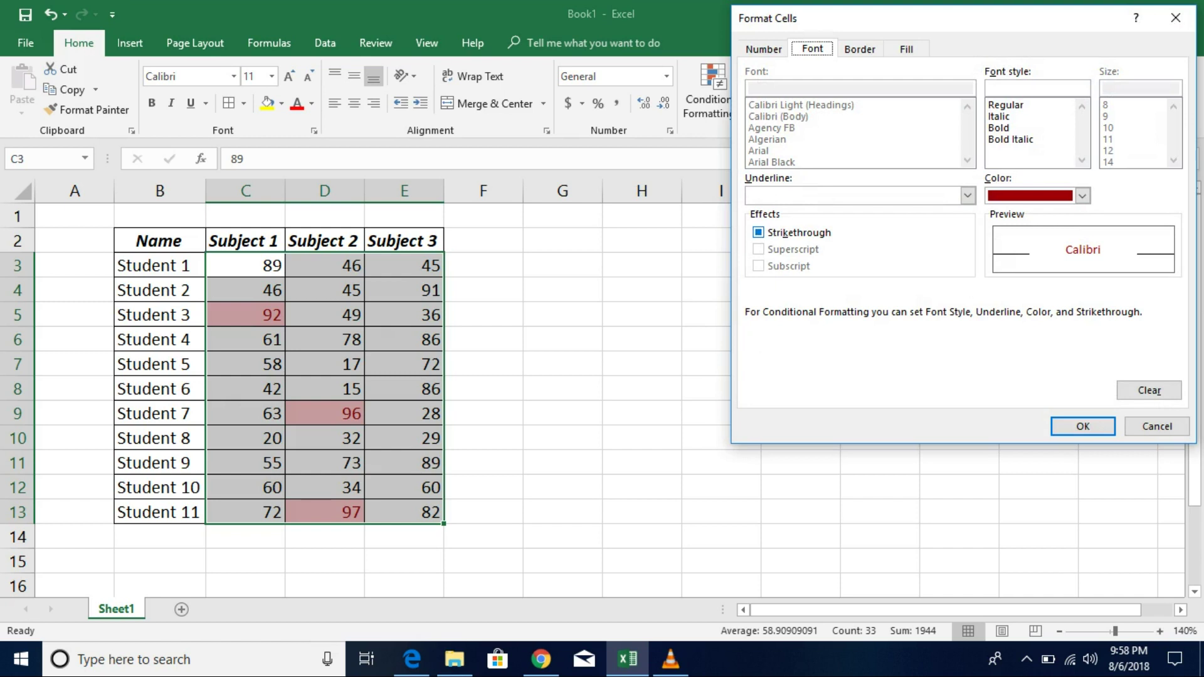
left_click(758, 232)
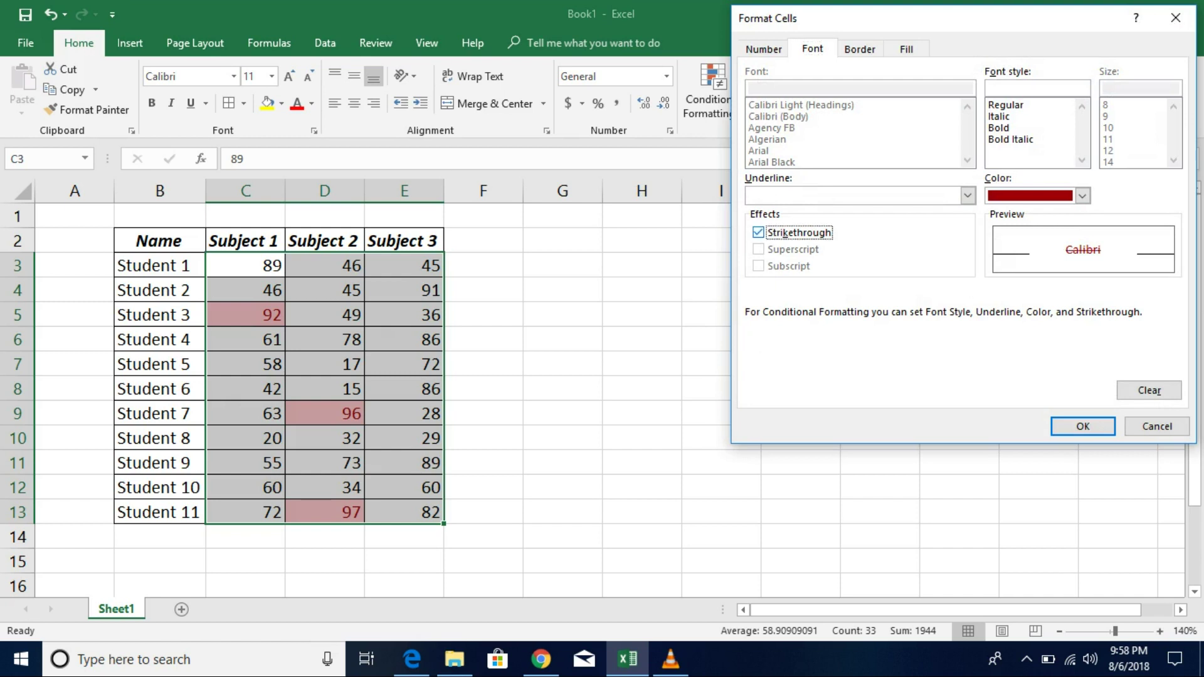
left_click(998, 117)
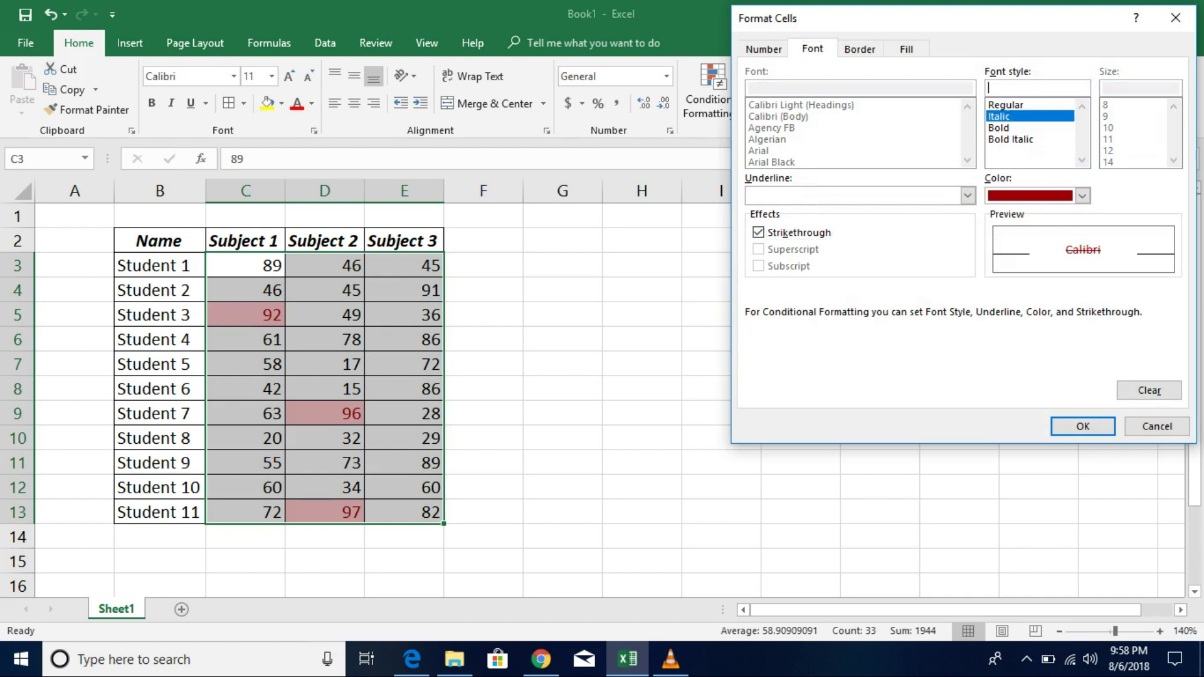
left_click(999, 128)
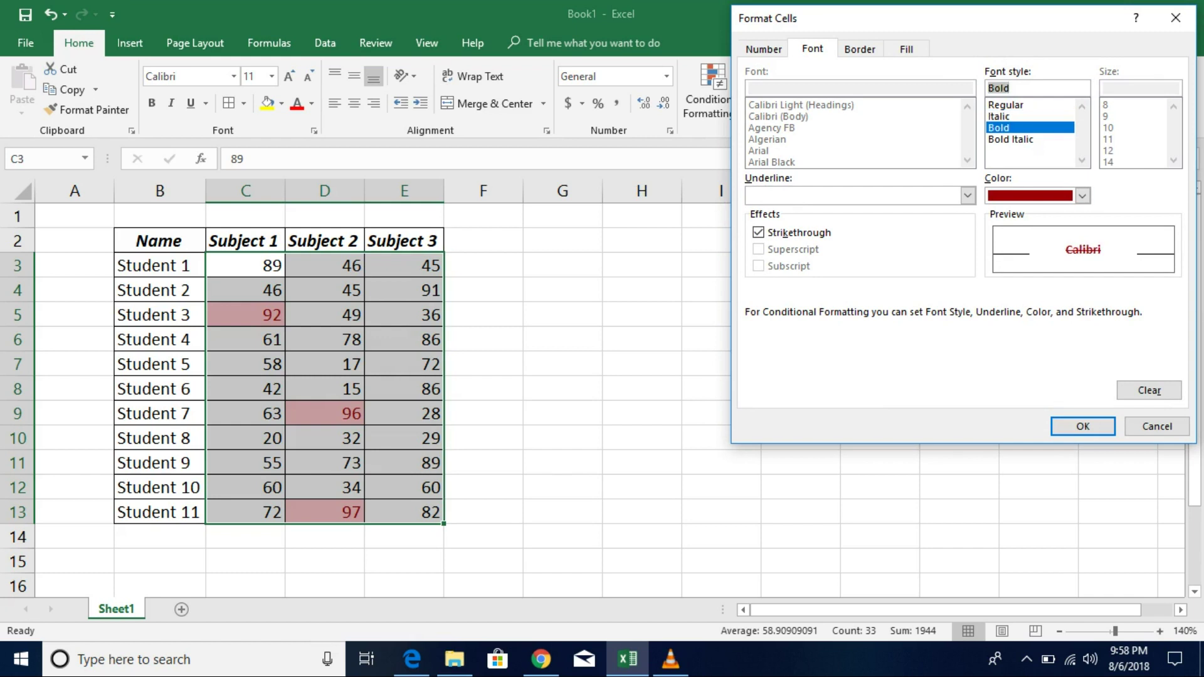
left_click(1082, 196)
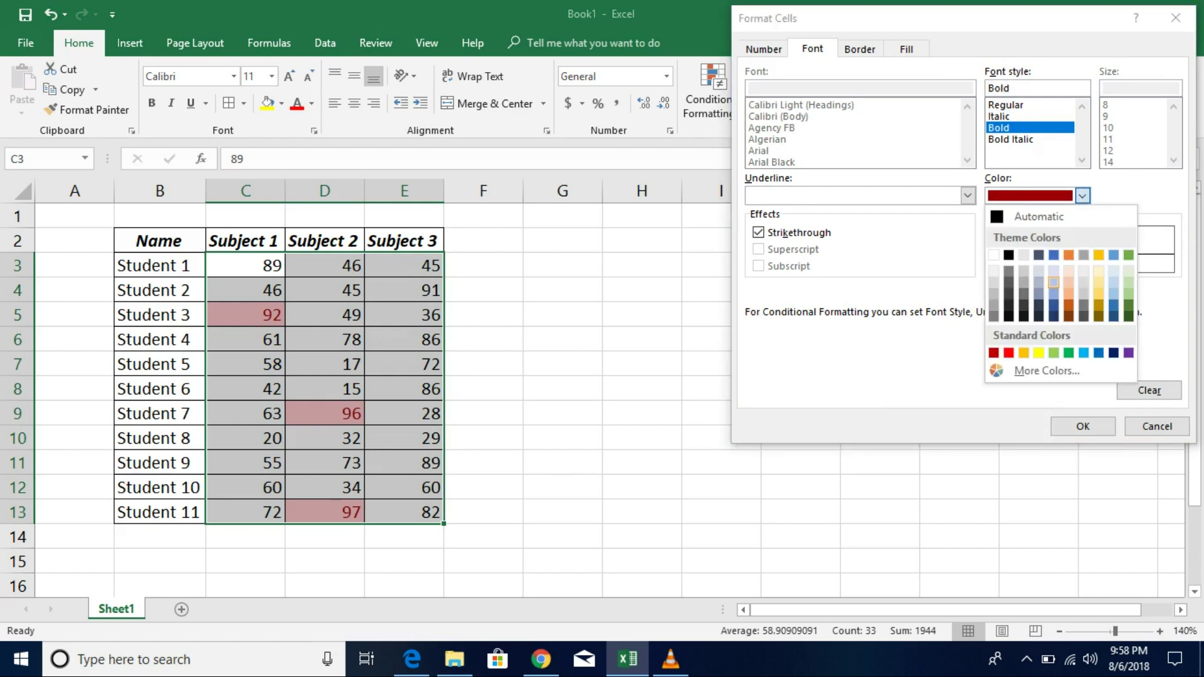
left_click(1053, 304)
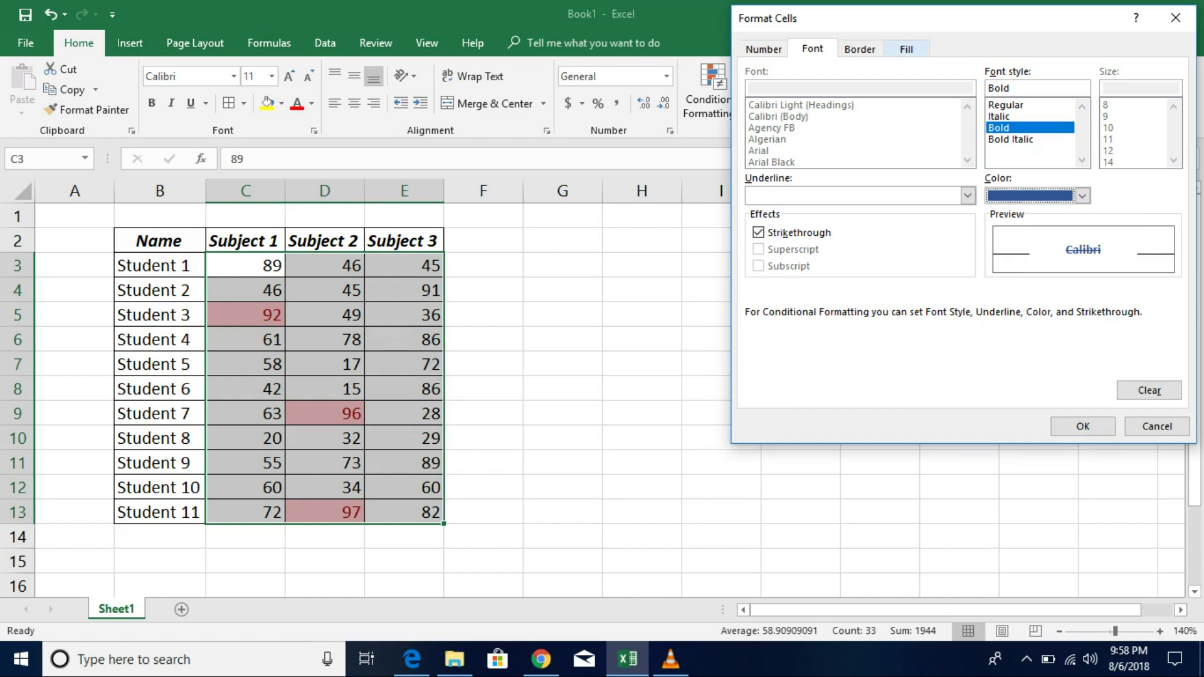
Step: Add a light gray background fill to the custom format and apply the Top 10% rule to the scores
left_click(907, 49)
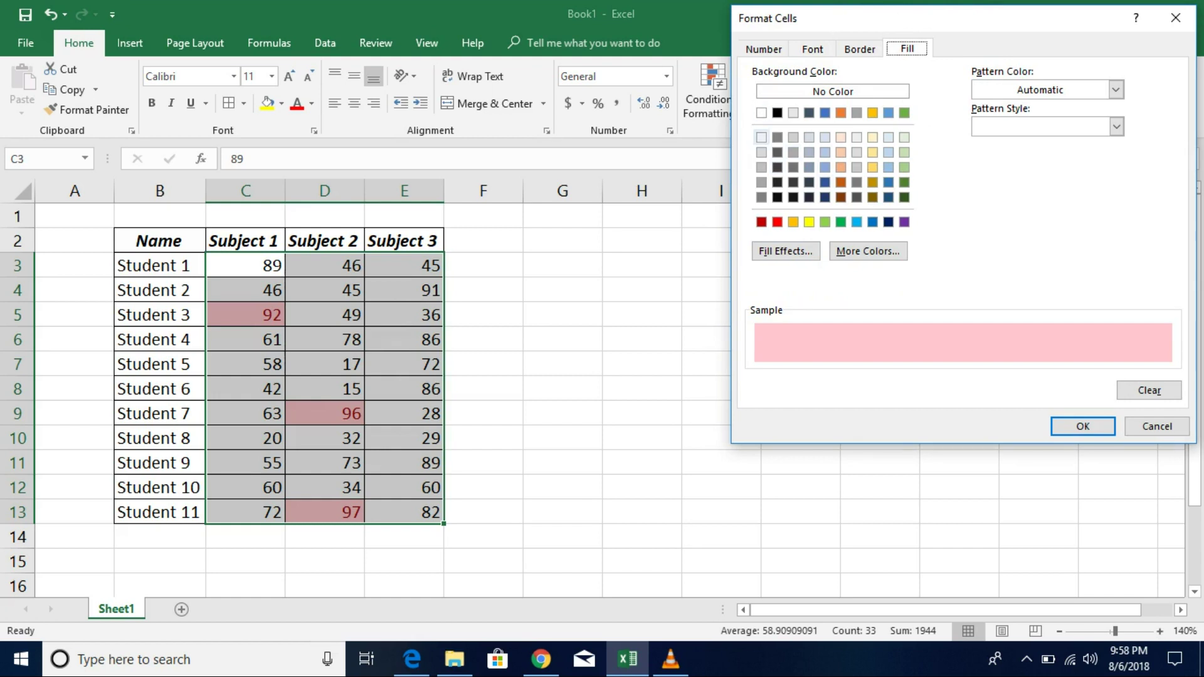
left_click(761, 152)
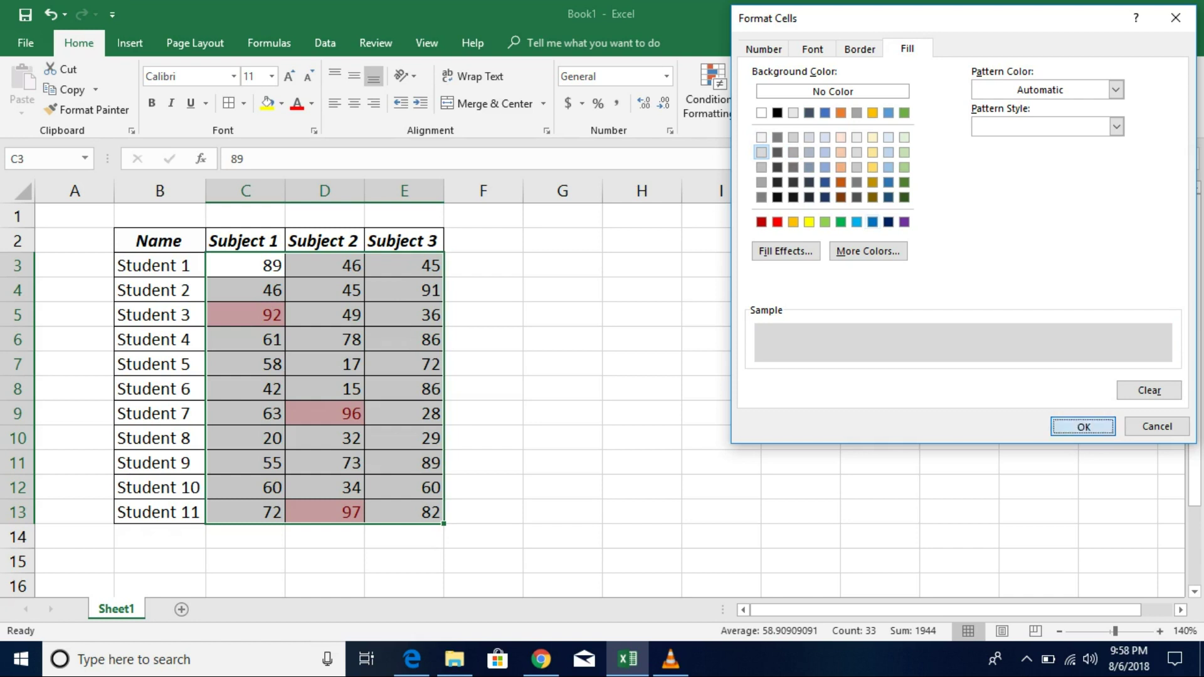
left_click(1083, 426)
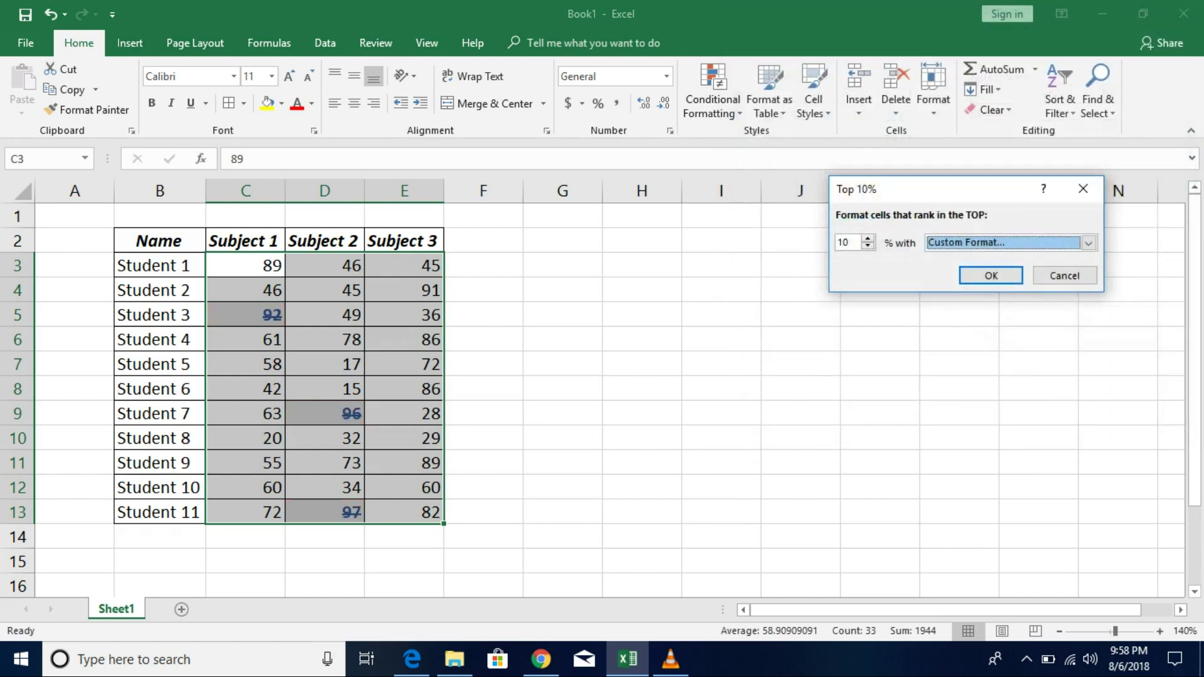
left_click(991, 275)
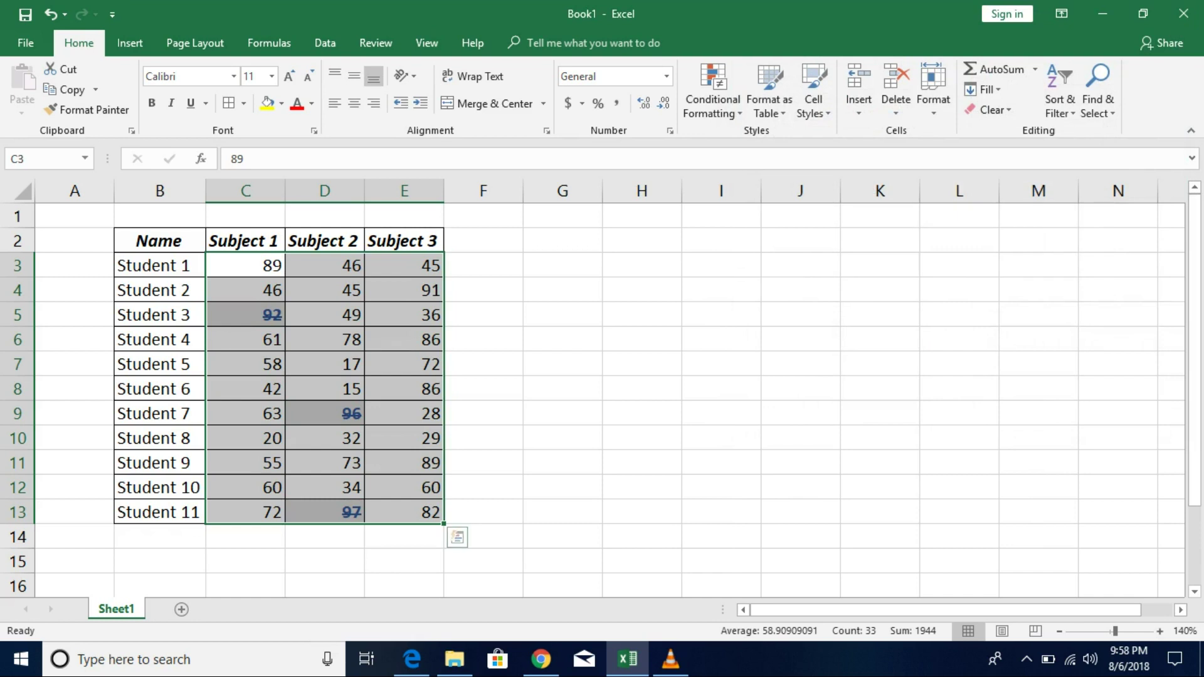
left_click(562, 389)
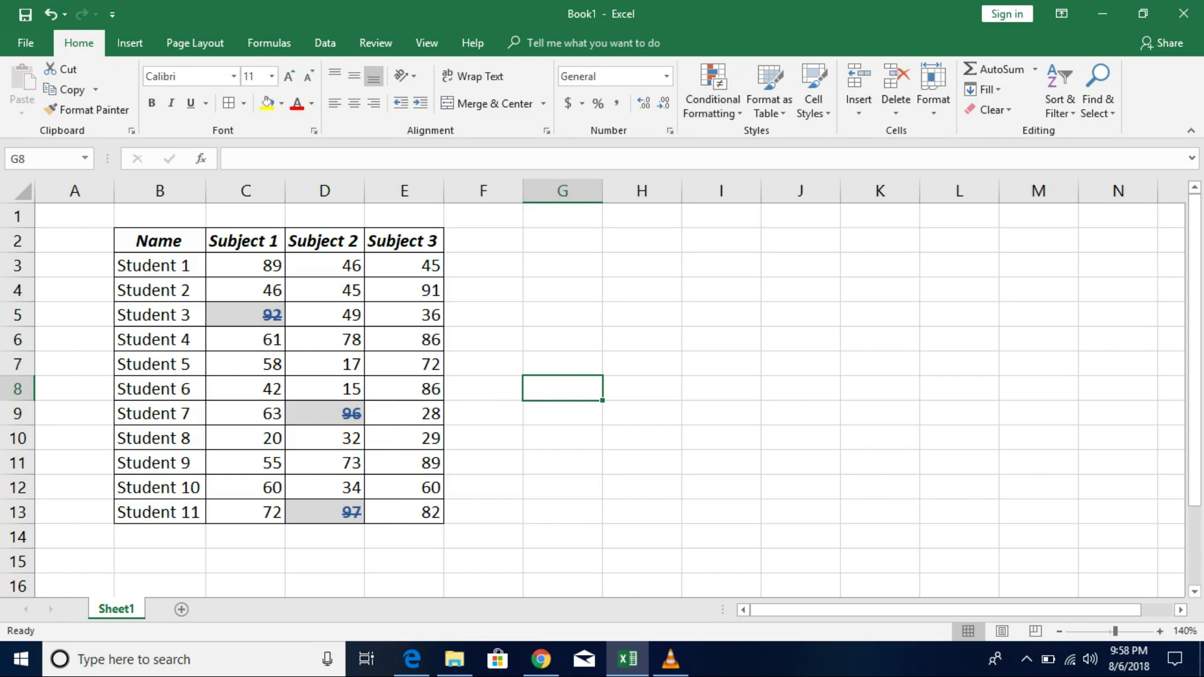
Step: Clear the custom-formatted Top 10% rule from the score cells C3:E13
left_click_drag(246, 265, 405, 512)
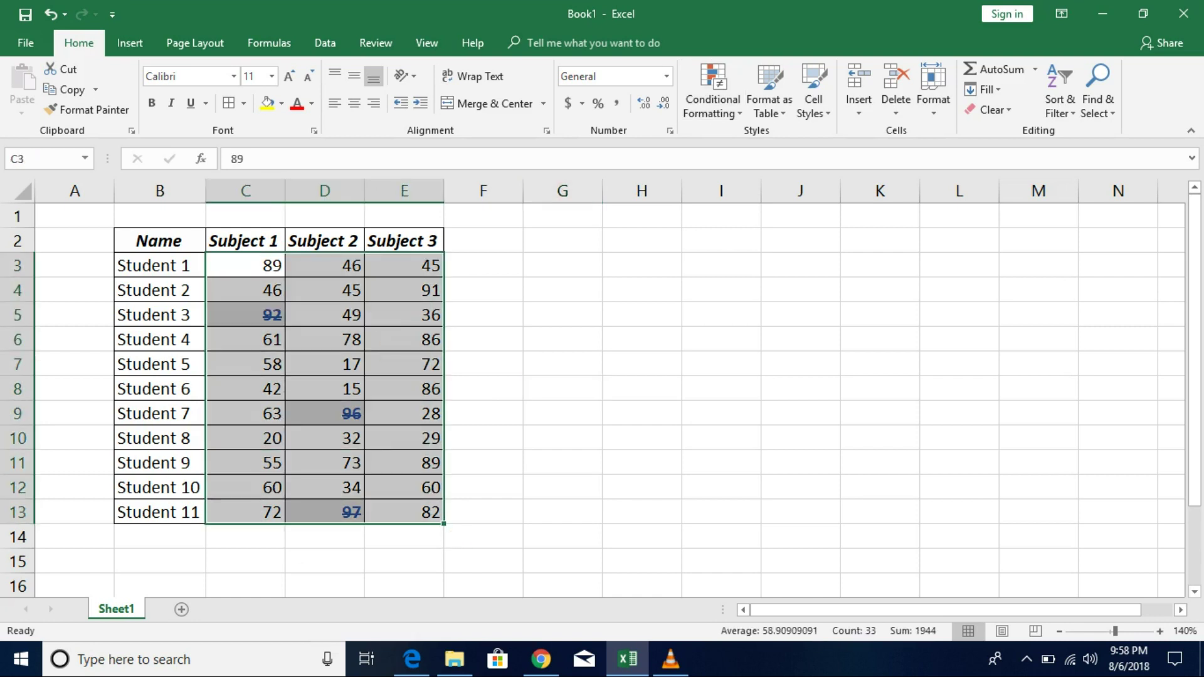
left_click(712, 94)
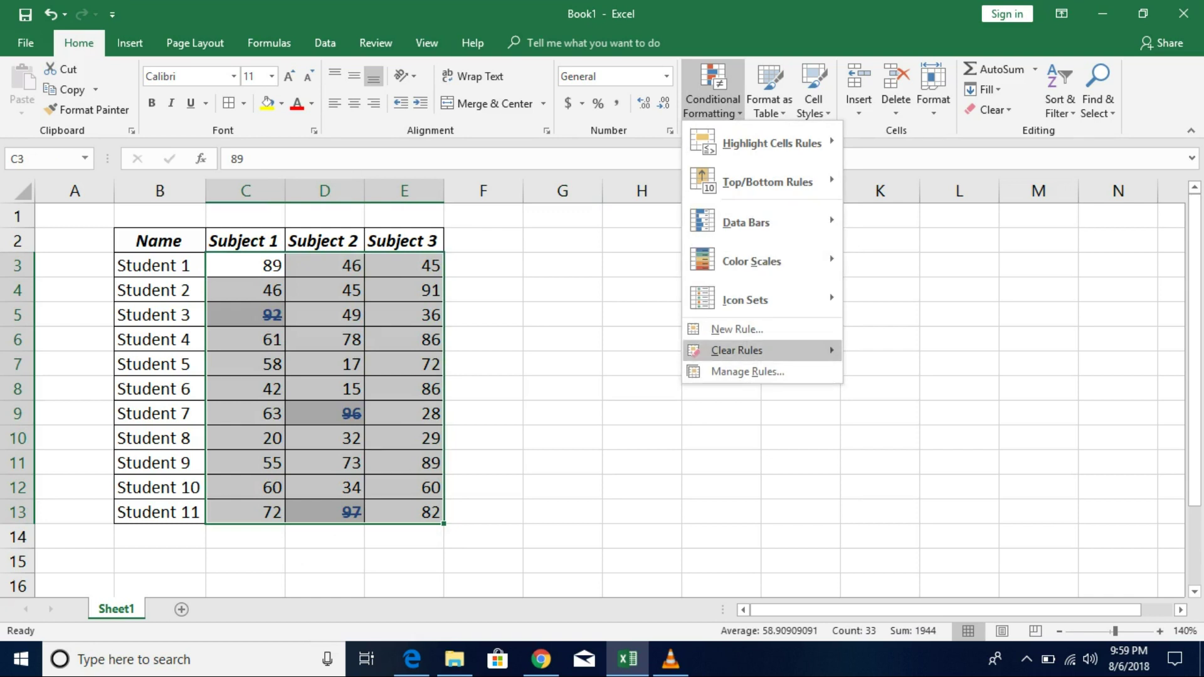
mouse_move(736, 350)
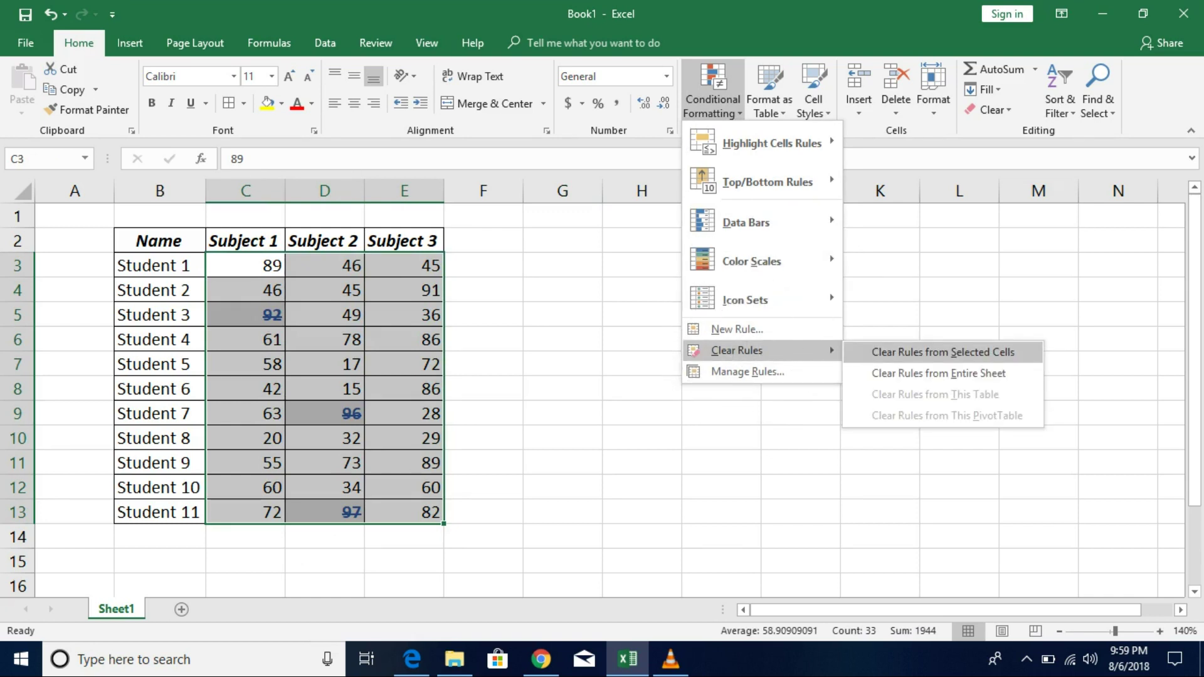
left_click(942, 352)
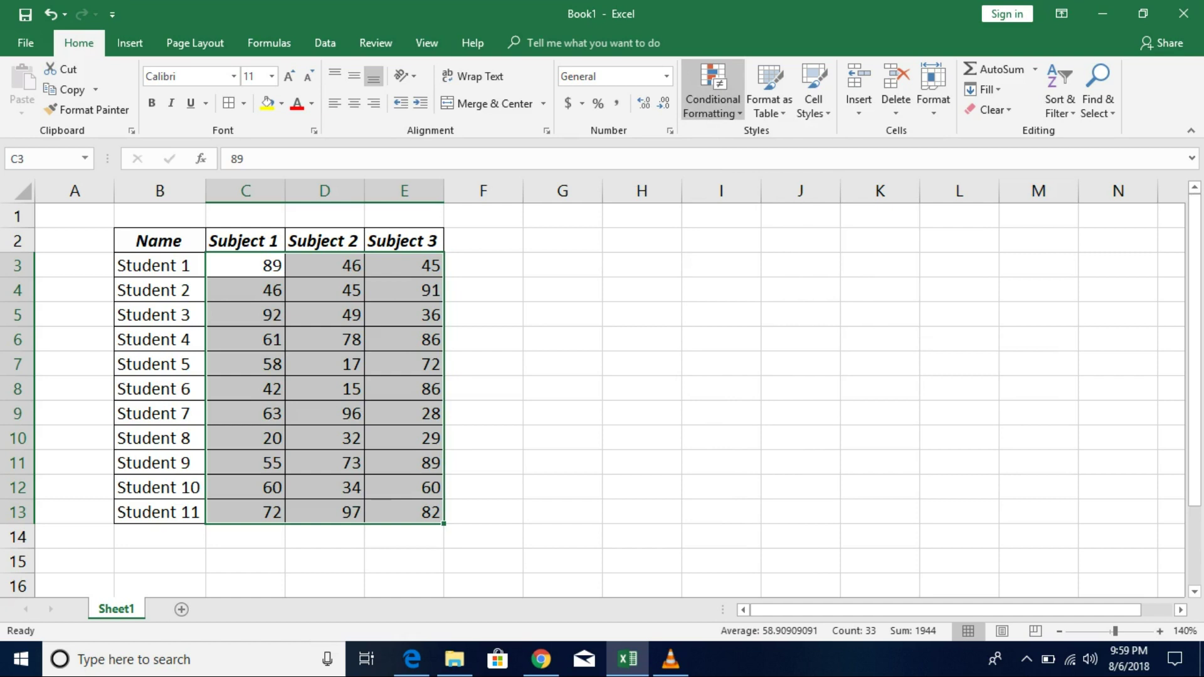
Step: Apply a Bottom 10 Items rule to C3:E13, set to 5 items with Light Red Fill with Dark Red Text
left_click(712, 94)
mouse_move(765, 182)
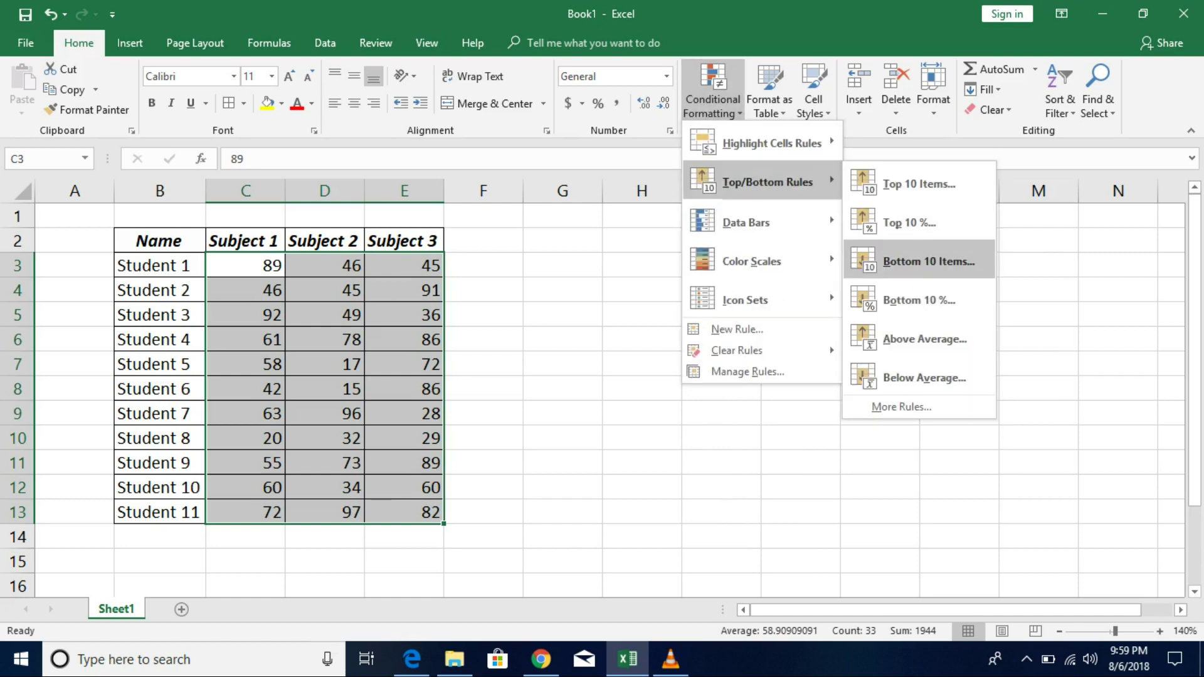
left_click(928, 260)
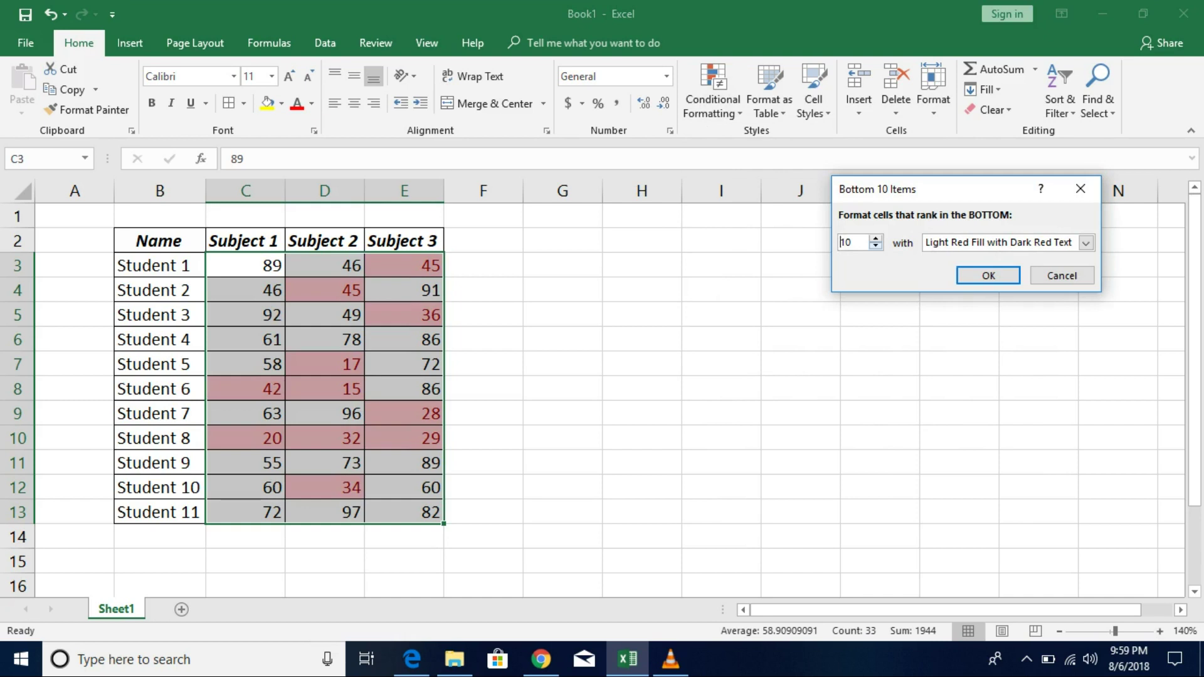
left_click(876, 245)
left_click(875, 246)
left_click(875, 246)
left_click(876, 246)
left_click(876, 246)
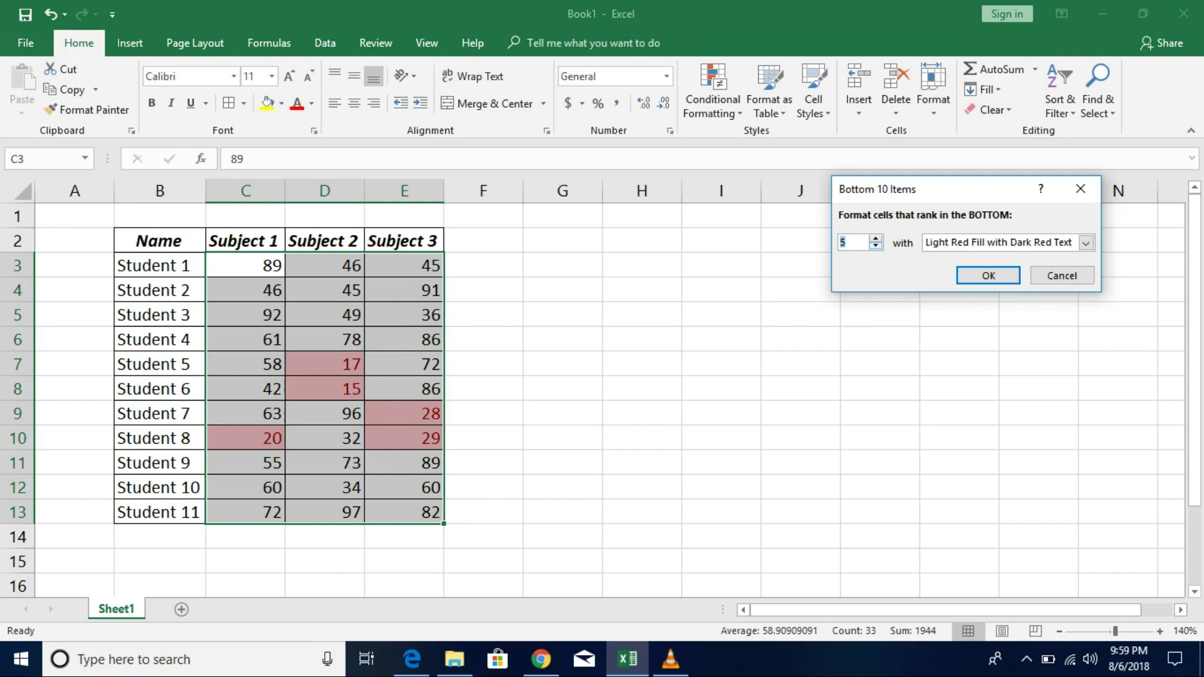
key("Return")
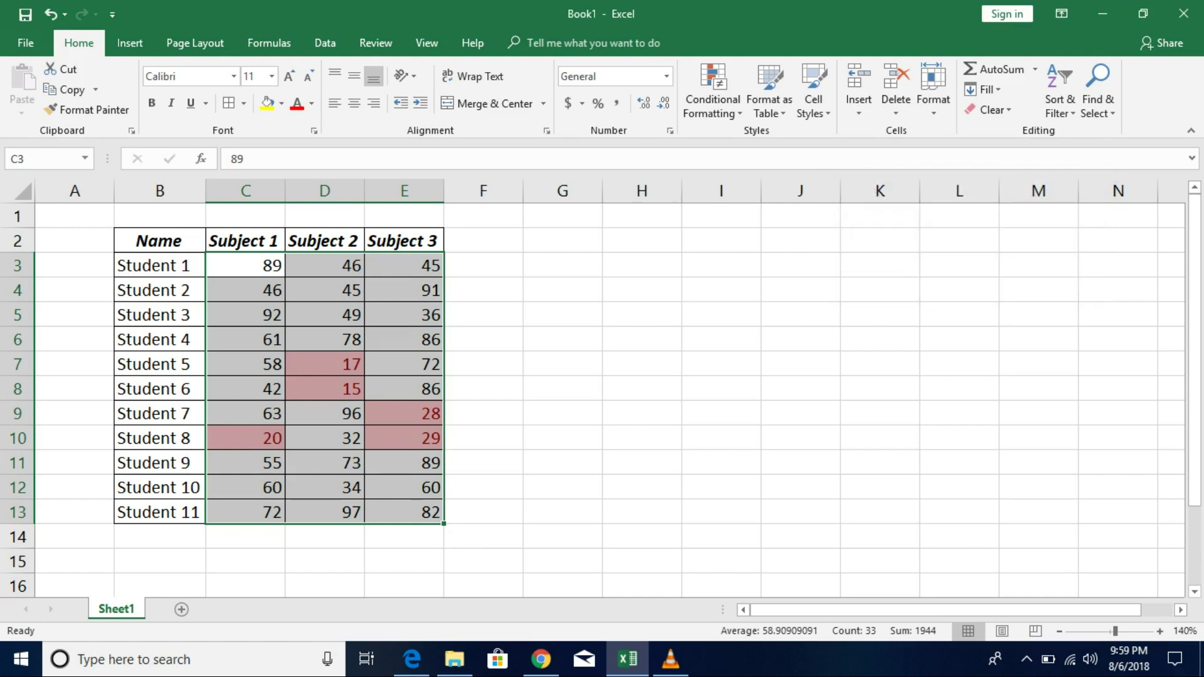
Step: Clear the bottom-items rule from the selected score cells
left_click(712, 91)
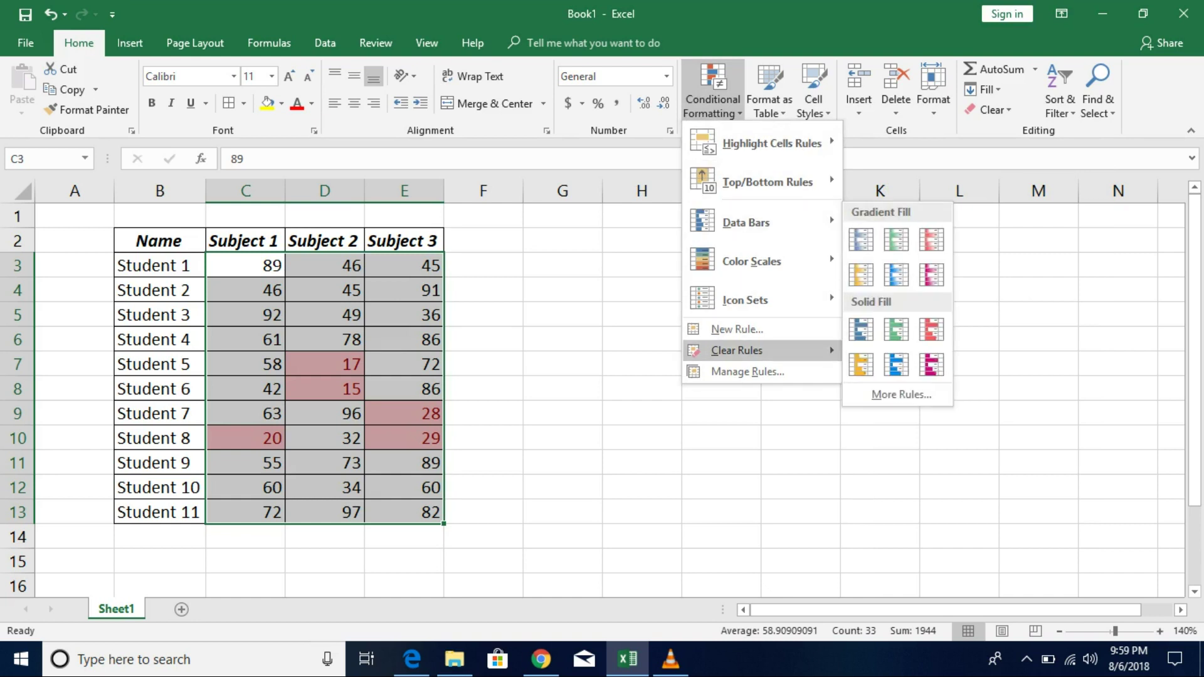
mouse_move(753, 350)
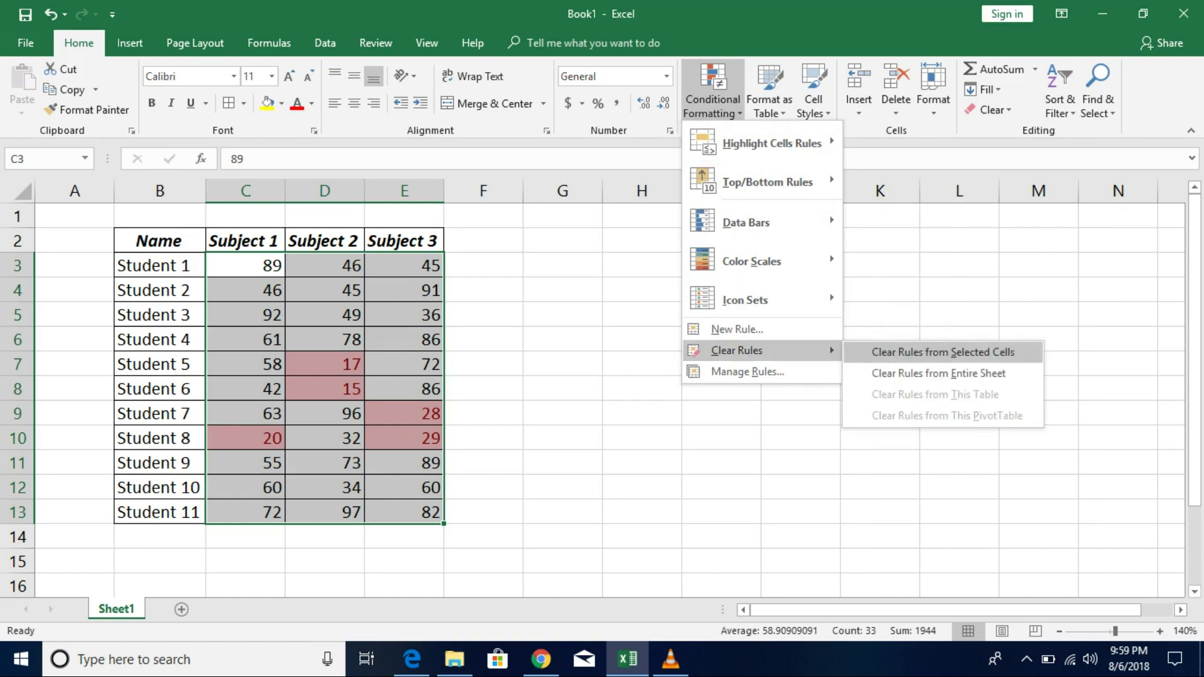
left_click(942, 351)
Step: Apply a Bottom 10% rule to the scores at 10% with Light Red Fill with Dark Red Text
left_click(712, 90)
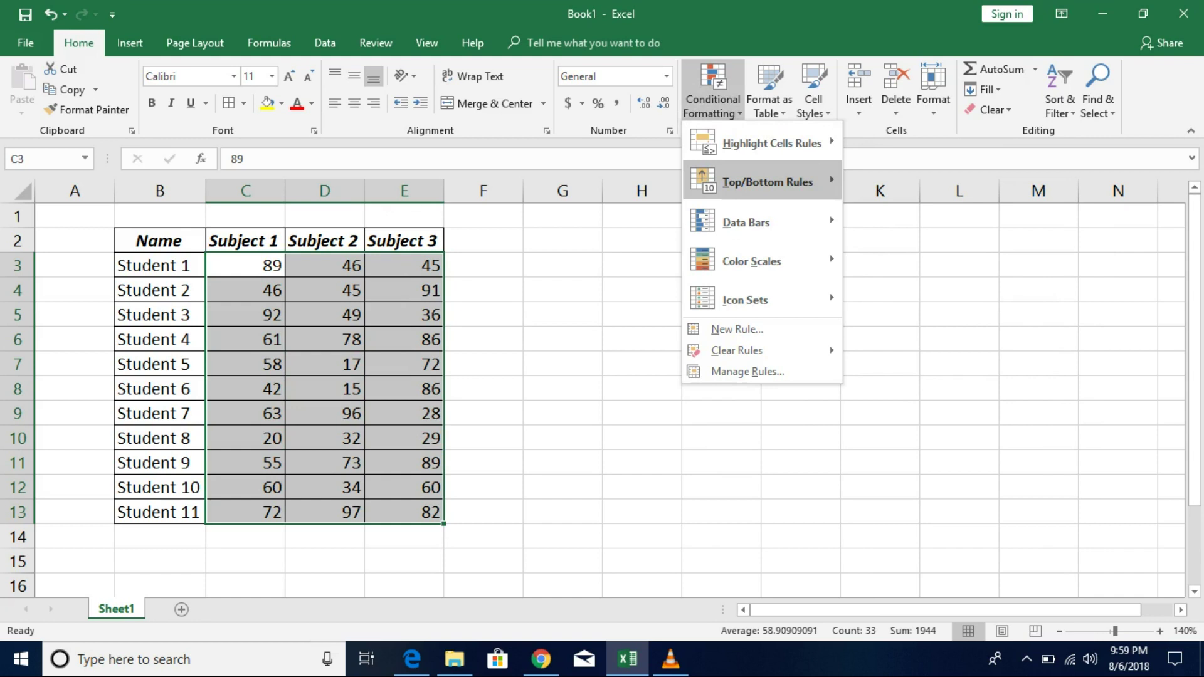
mouse_move(767, 182)
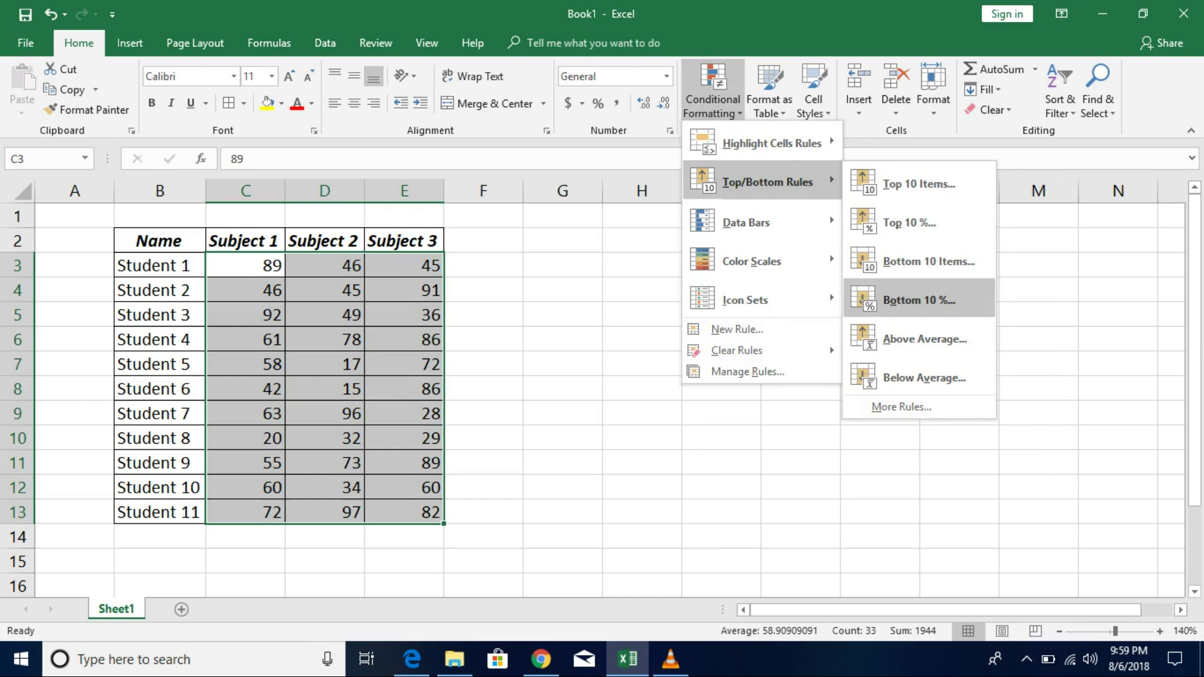
left_click(918, 300)
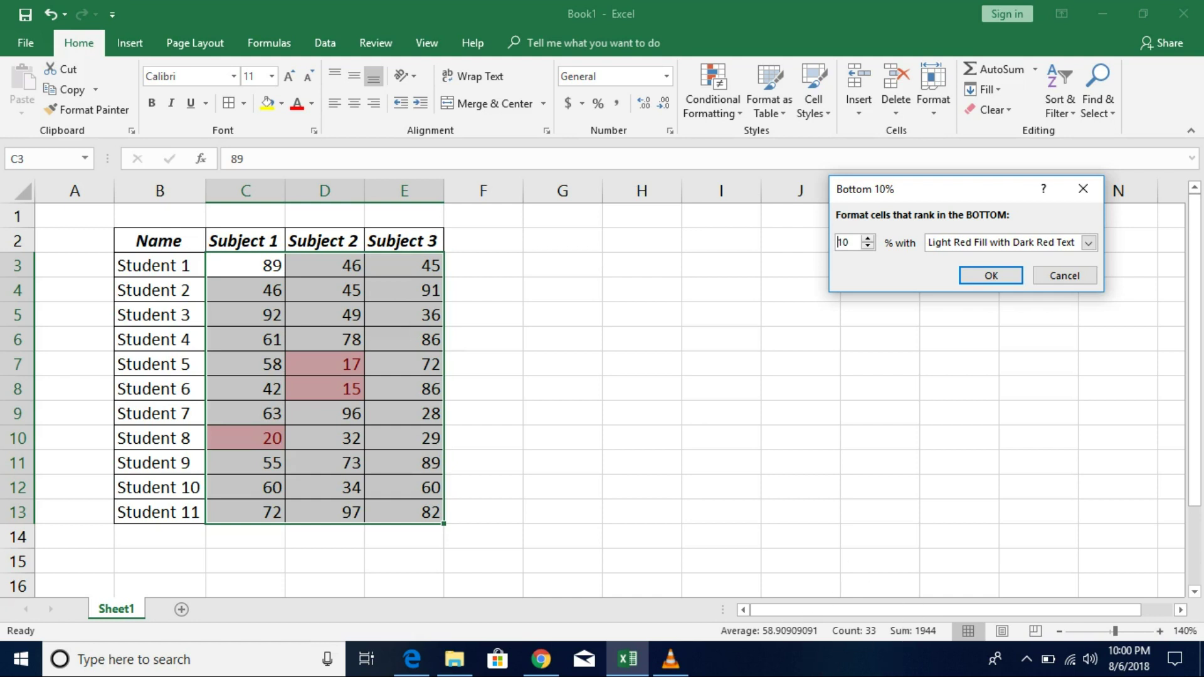
key("Return")
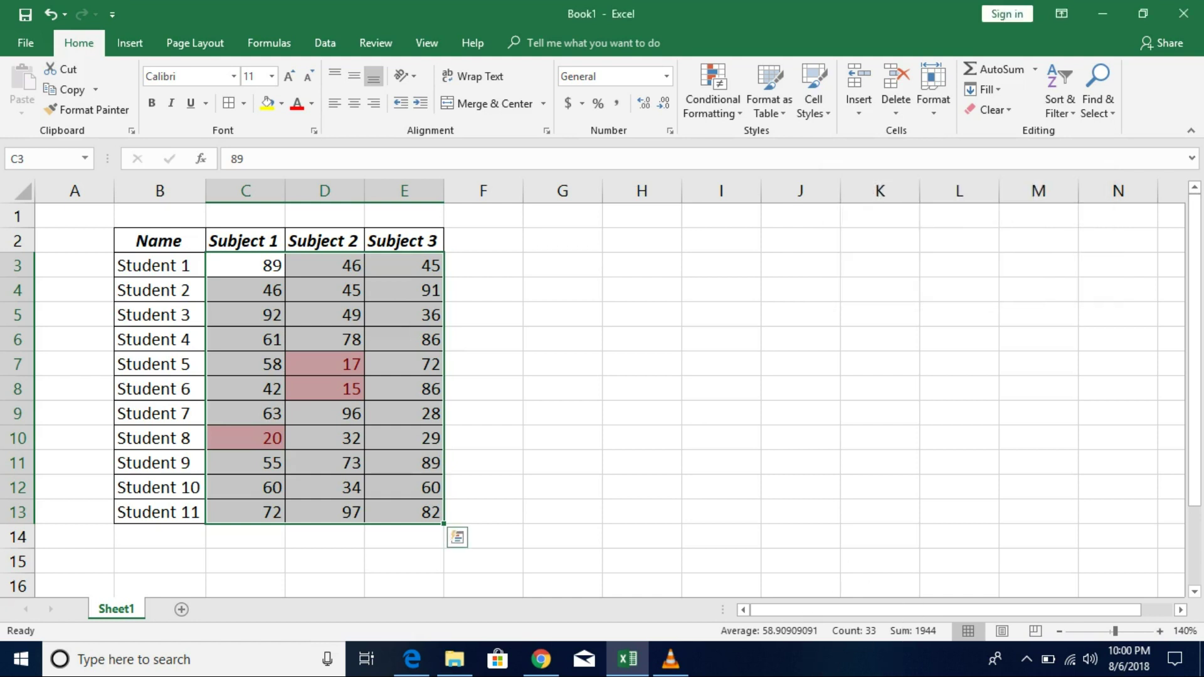
left_click(562, 413)
Step: Clear the Bottom 10% rule from the score cells C3:E13
left_click_drag(246, 266, 404, 512)
left_click(713, 94)
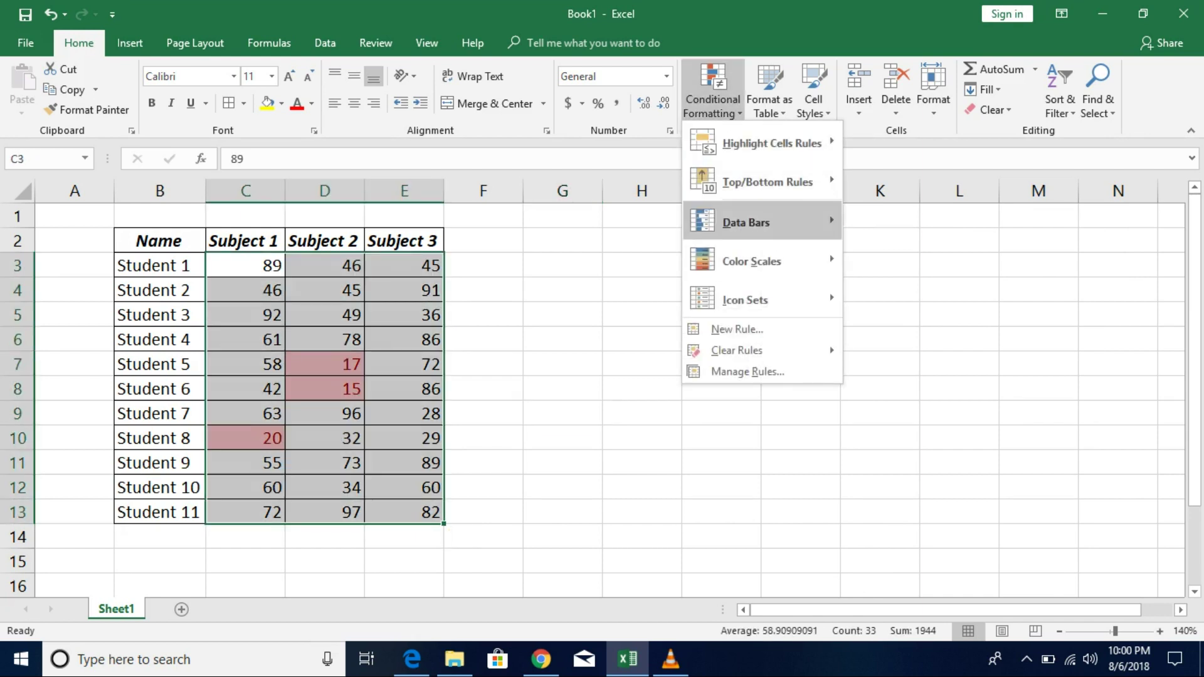
mouse_move(762, 351)
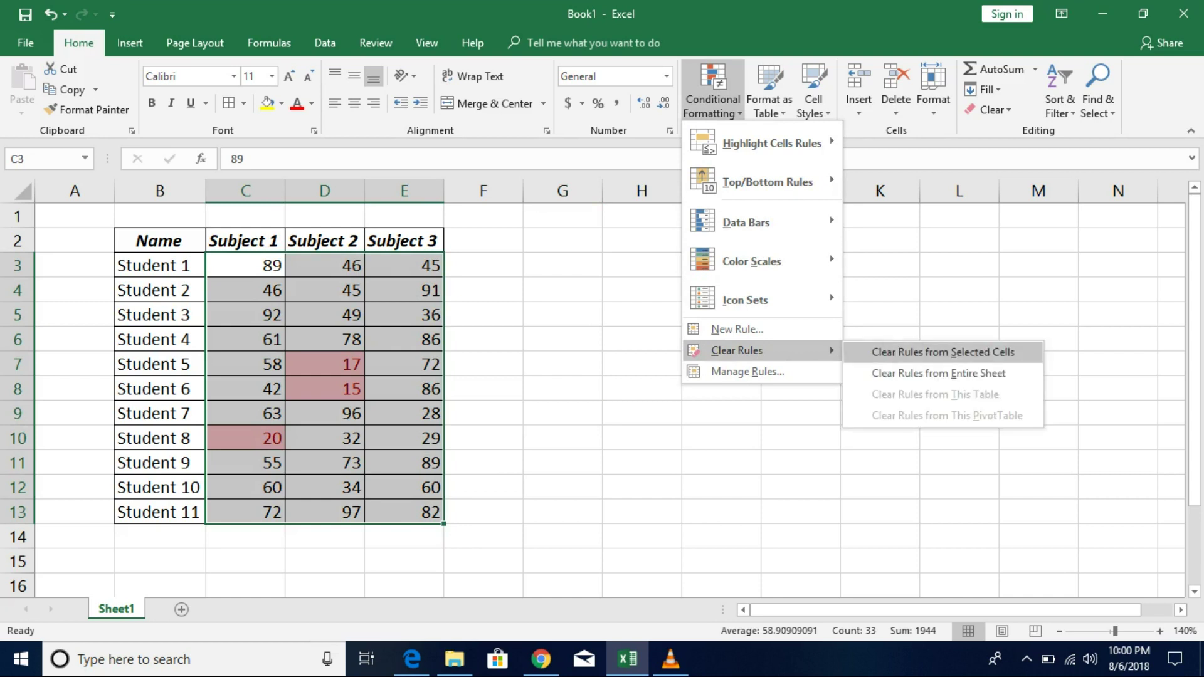
left_click(942, 352)
Step: Apply an Above Average rule to the selected scores with Green Fill with Dark Green Text
left_click(713, 94)
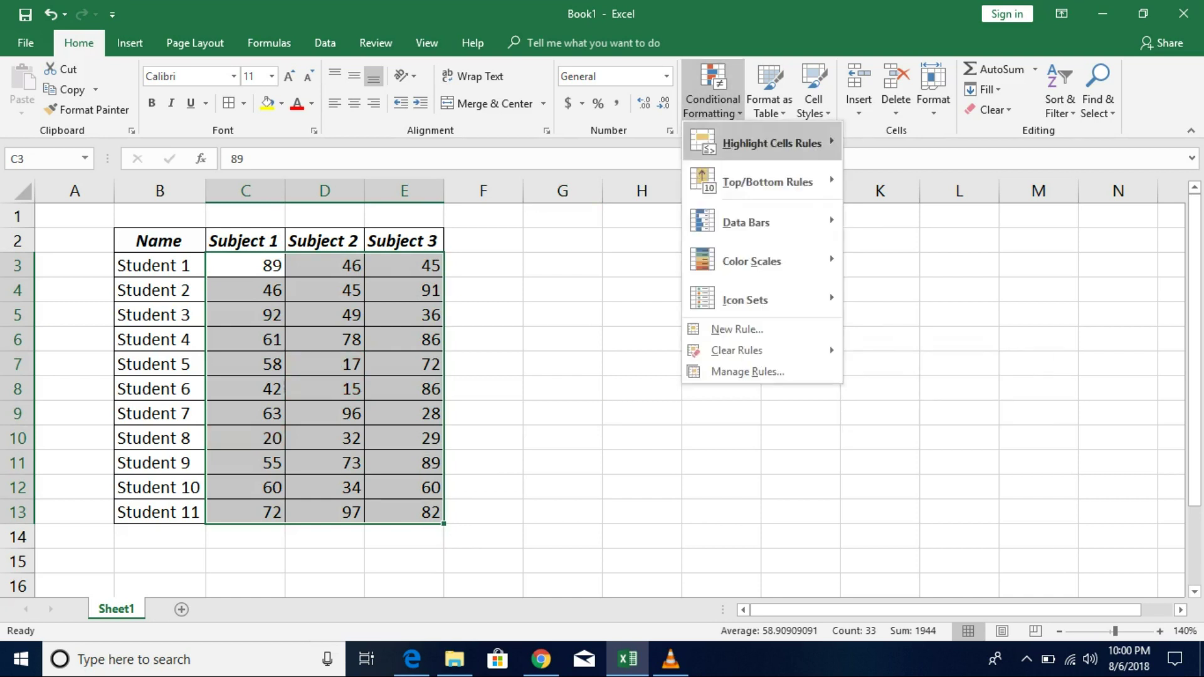
mouse_move(767, 181)
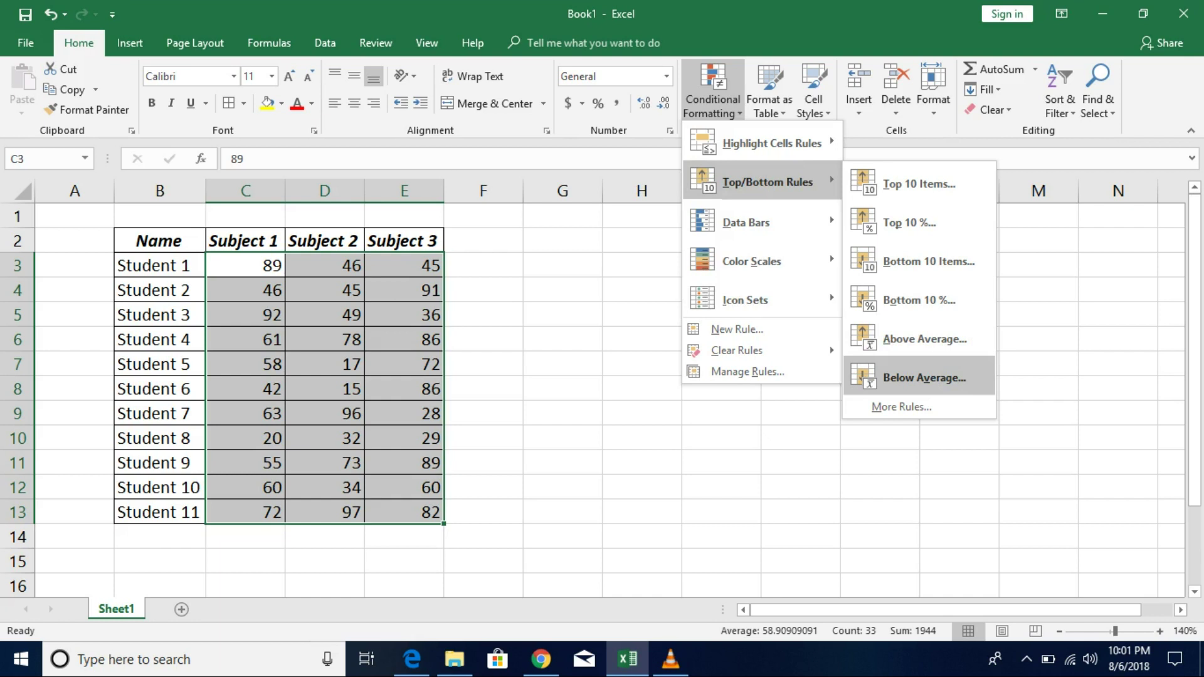
key("Return")
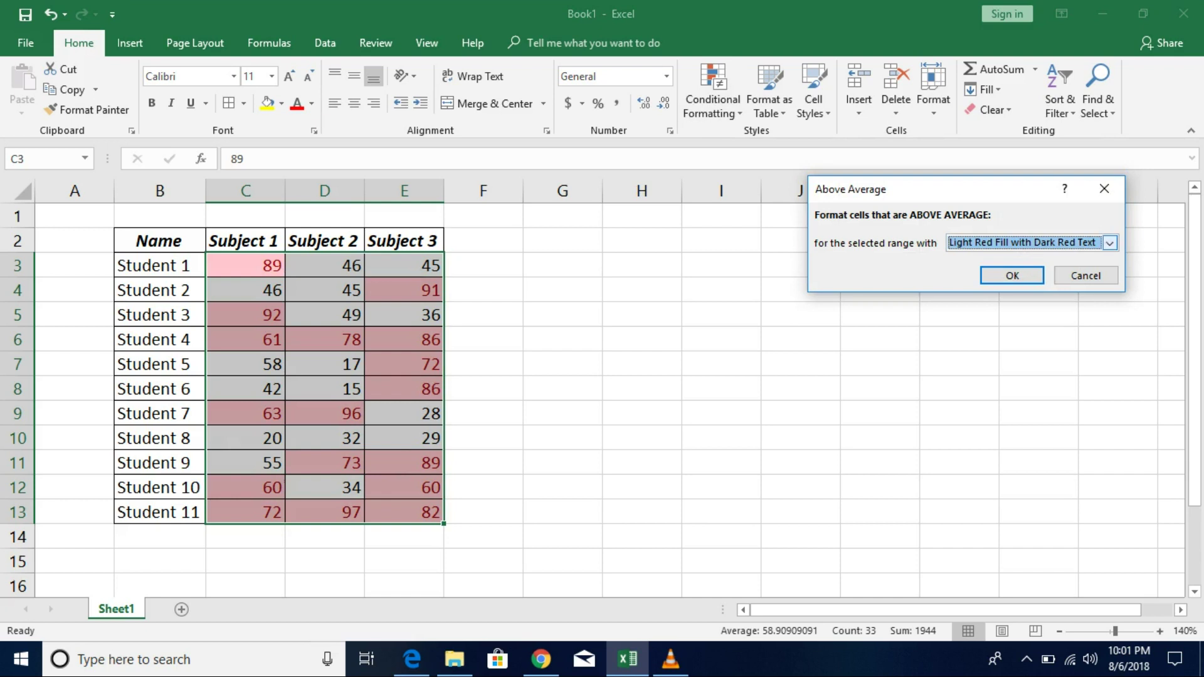
left_click(1110, 242)
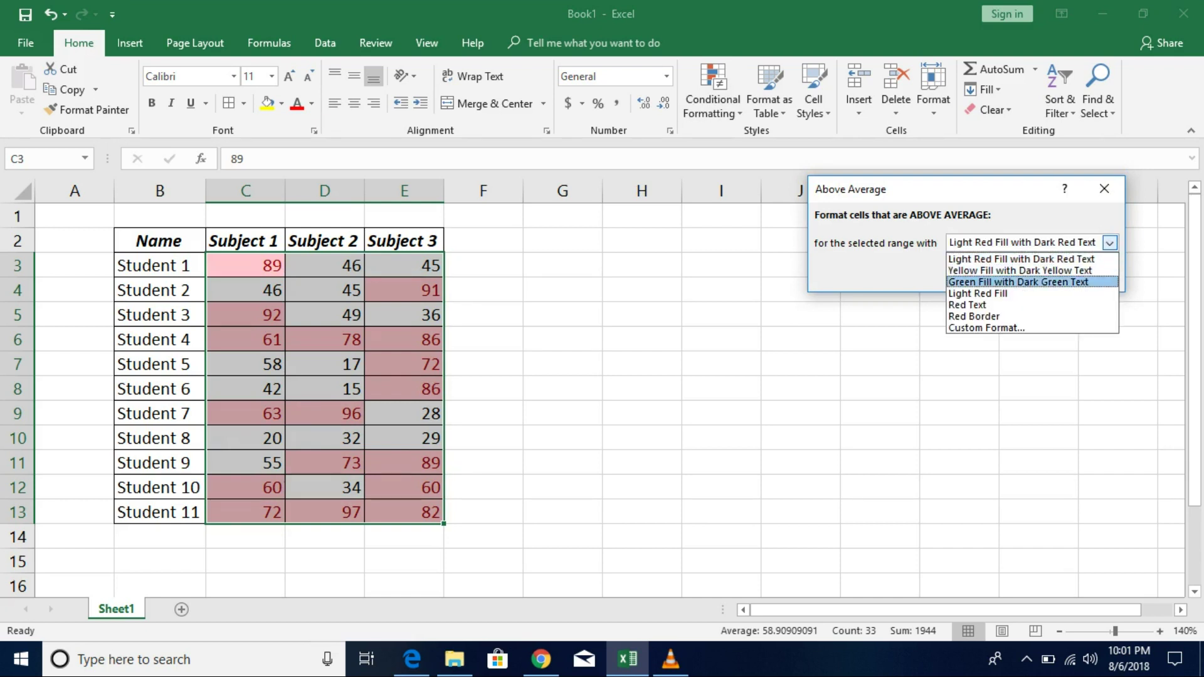
key("Return")
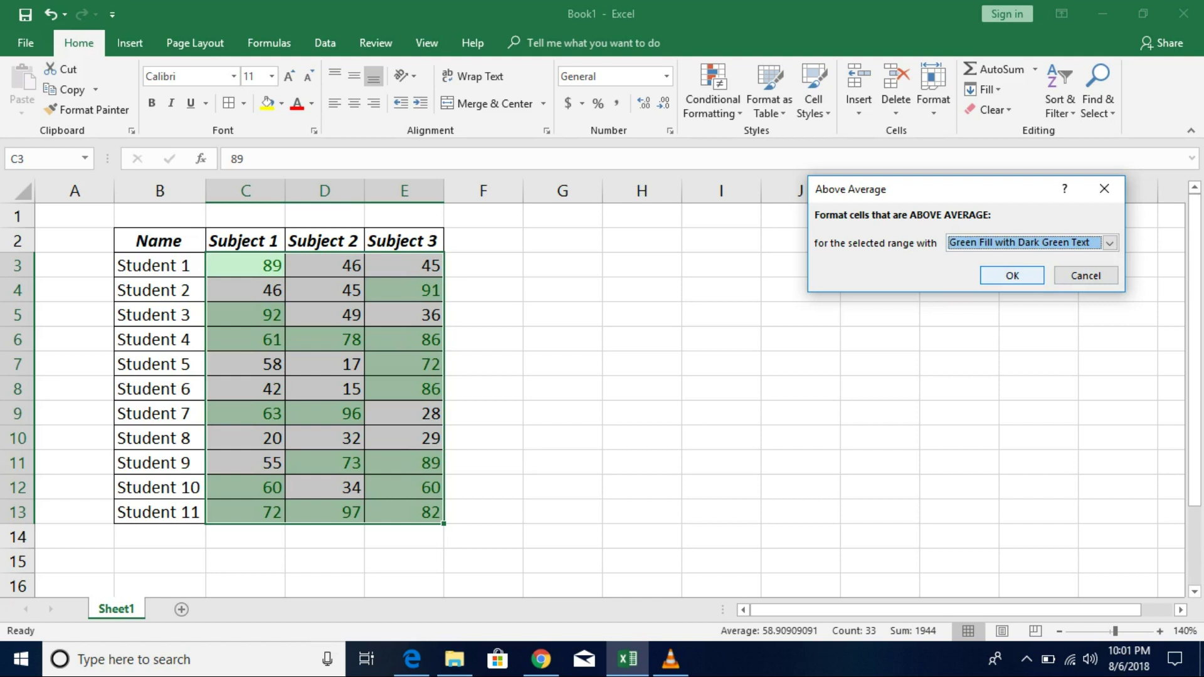
key("Return")
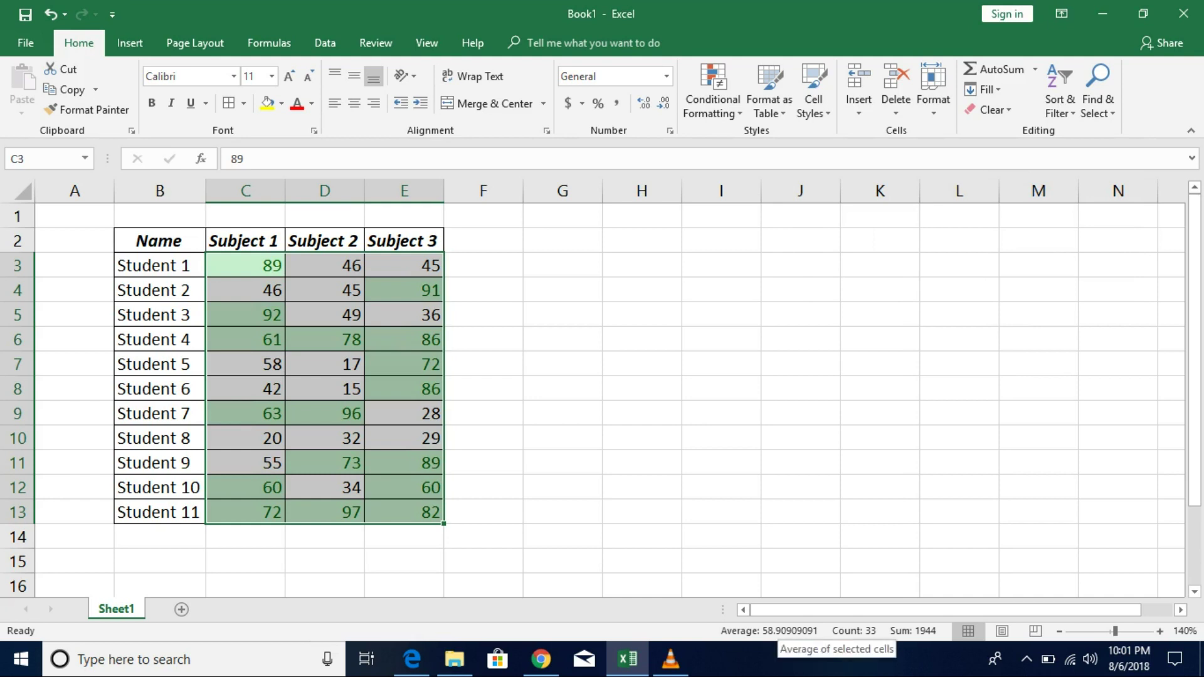
key("ctrl+q")
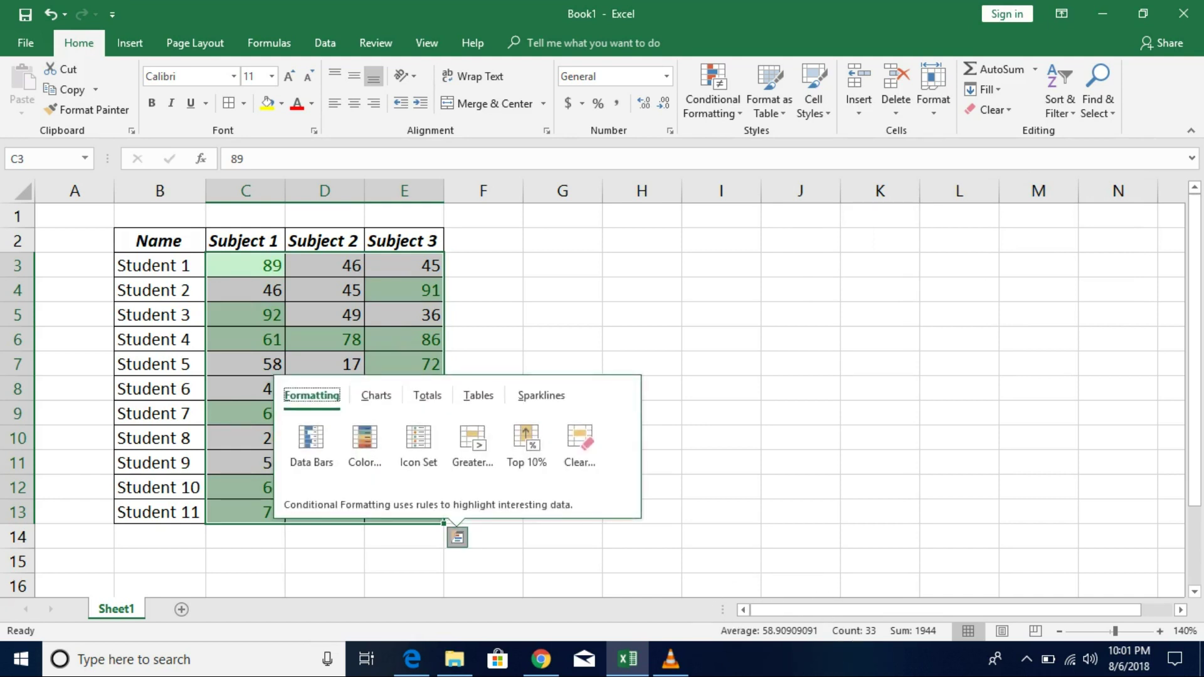
key("Escape")
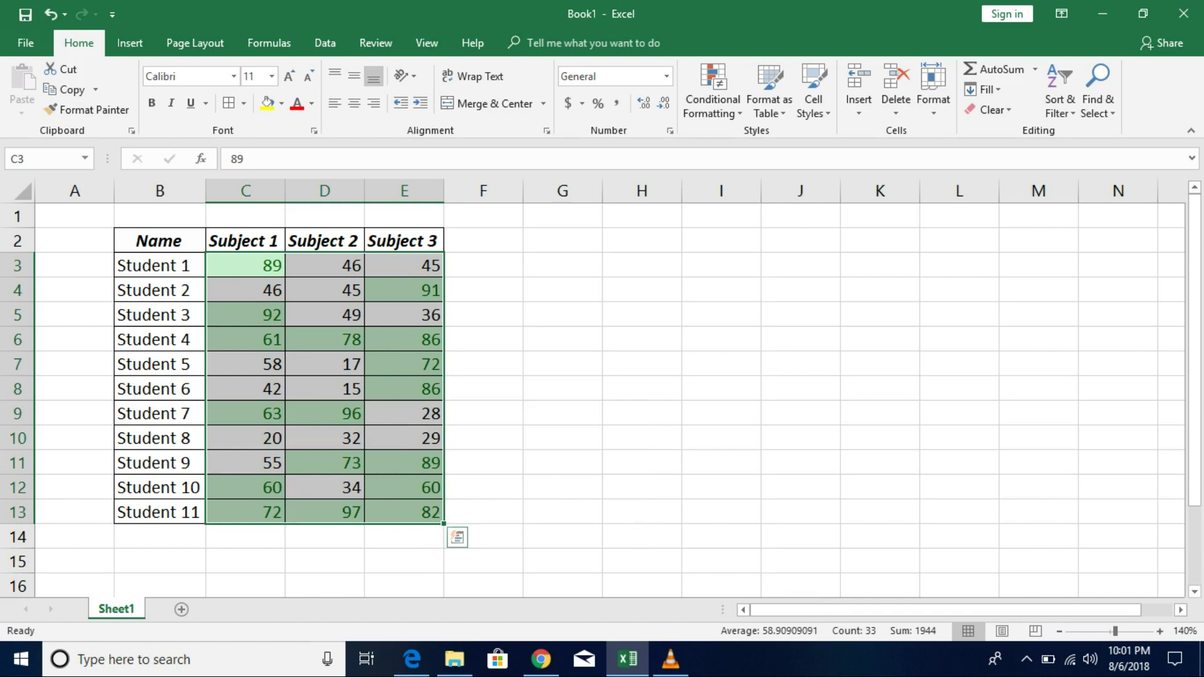
left_click(642, 413)
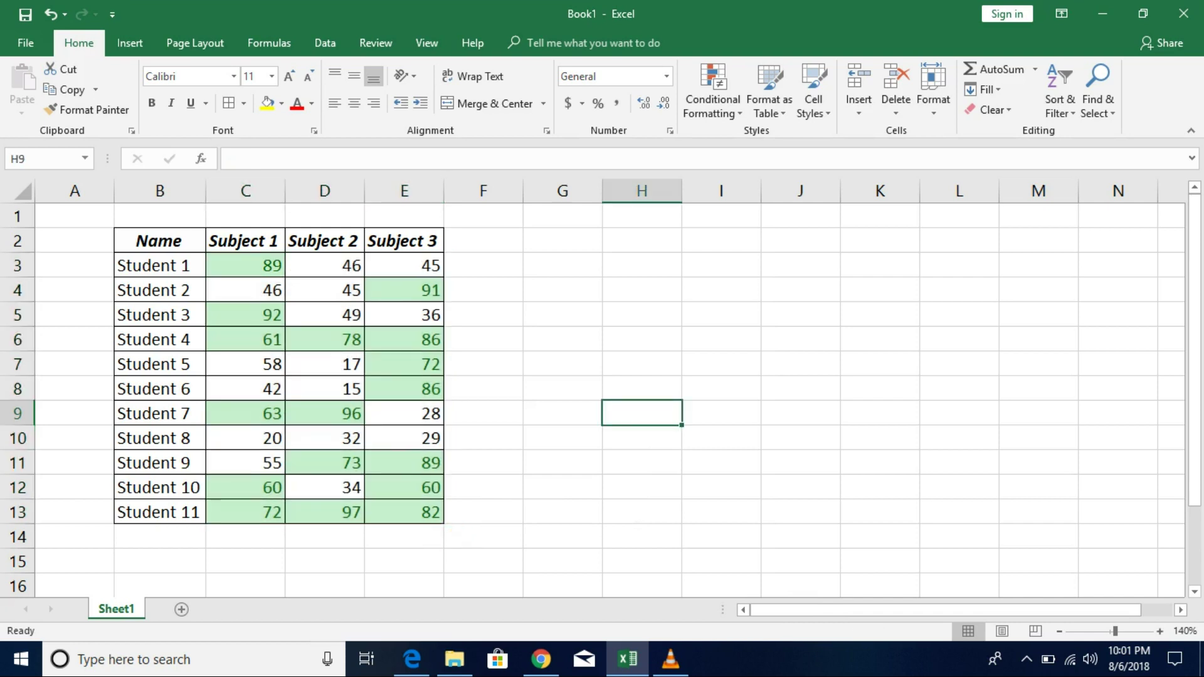
left_click(245, 365)
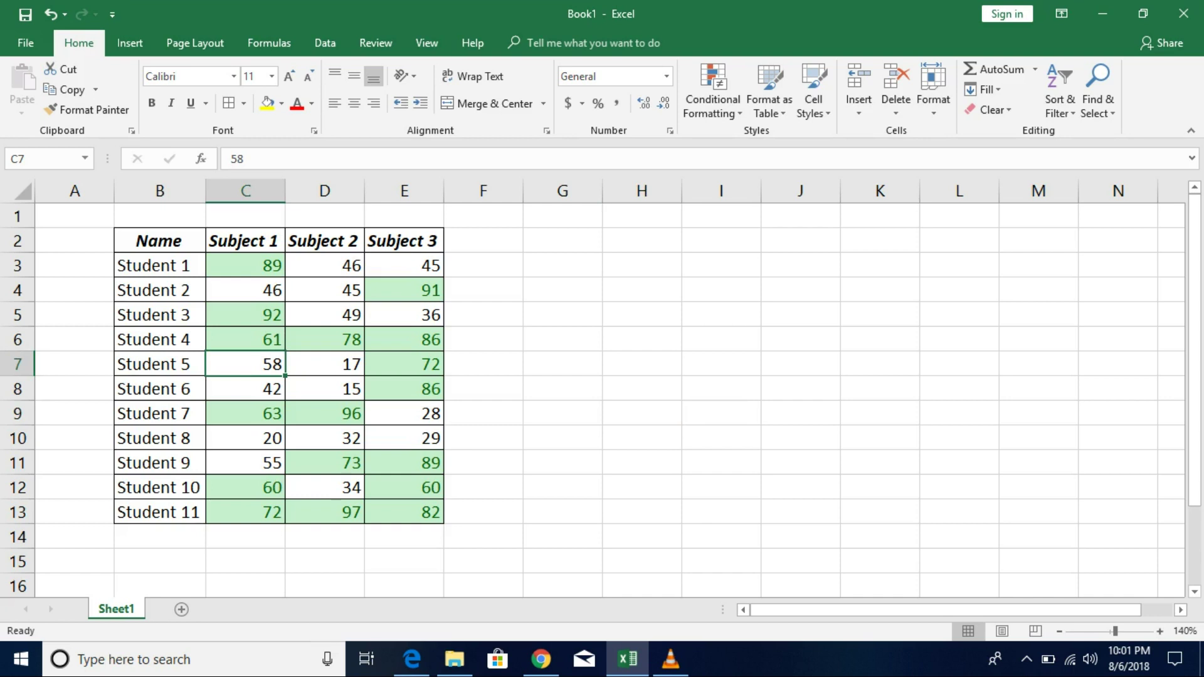
Step: Clear the Above Average rule from the score cells C3:E13
left_click_drag(245, 266, 404, 512)
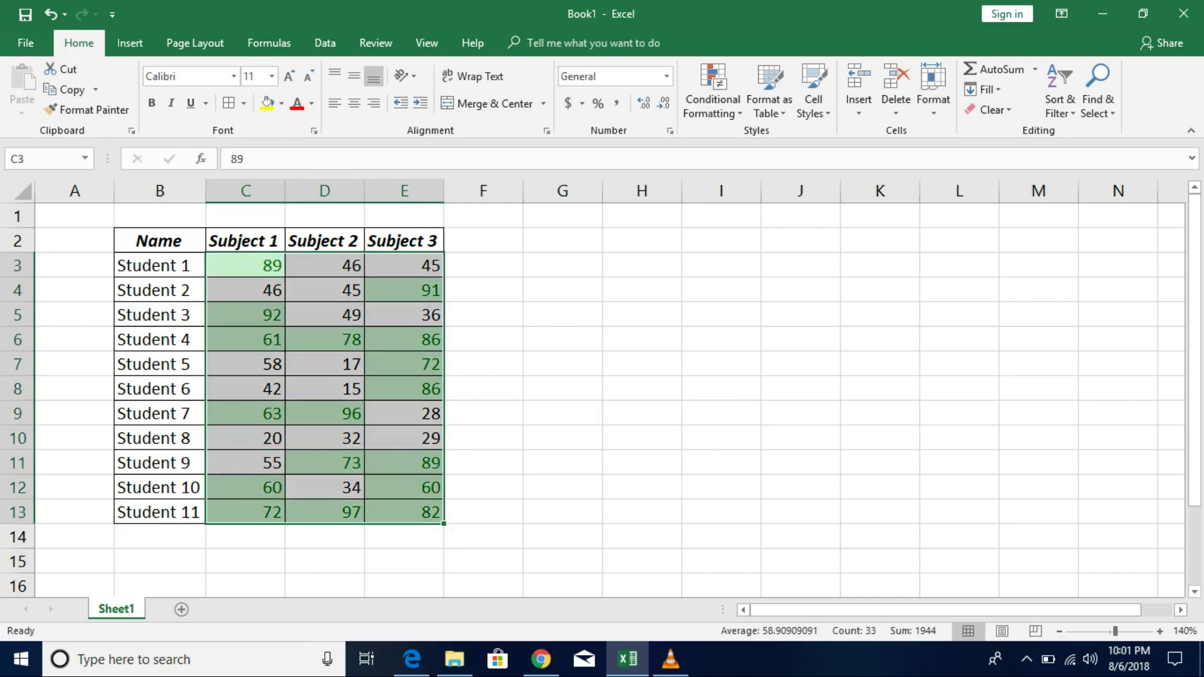
left_click(713, 94)
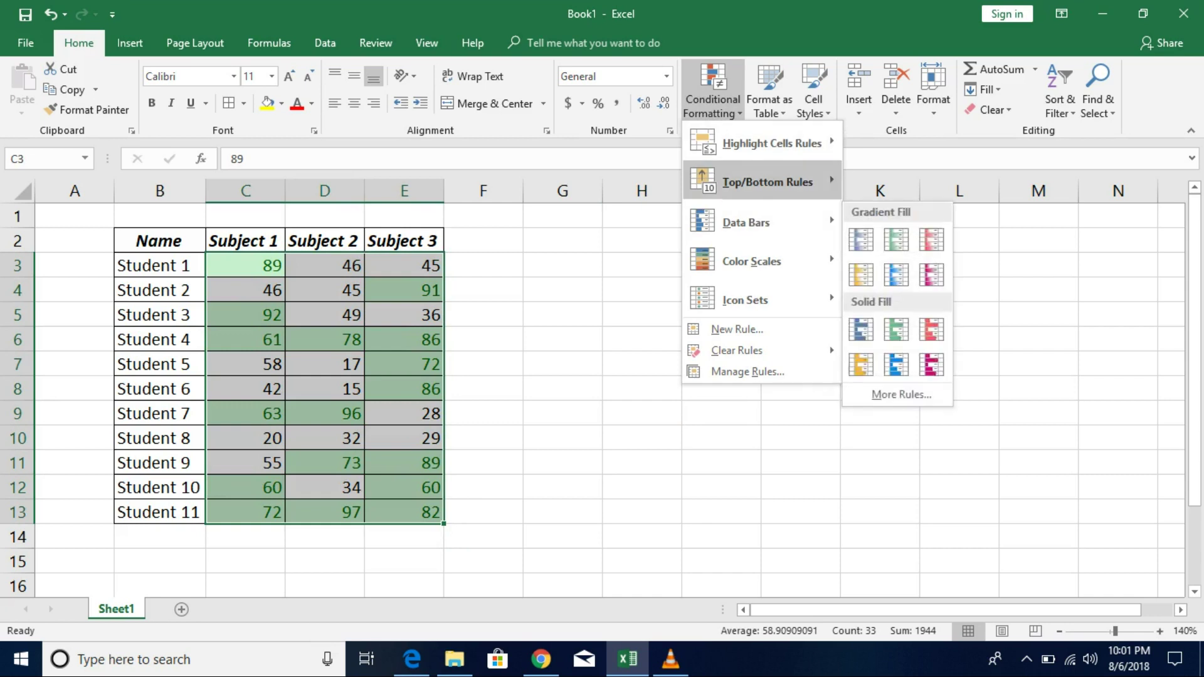
mouse_move(737, 350)
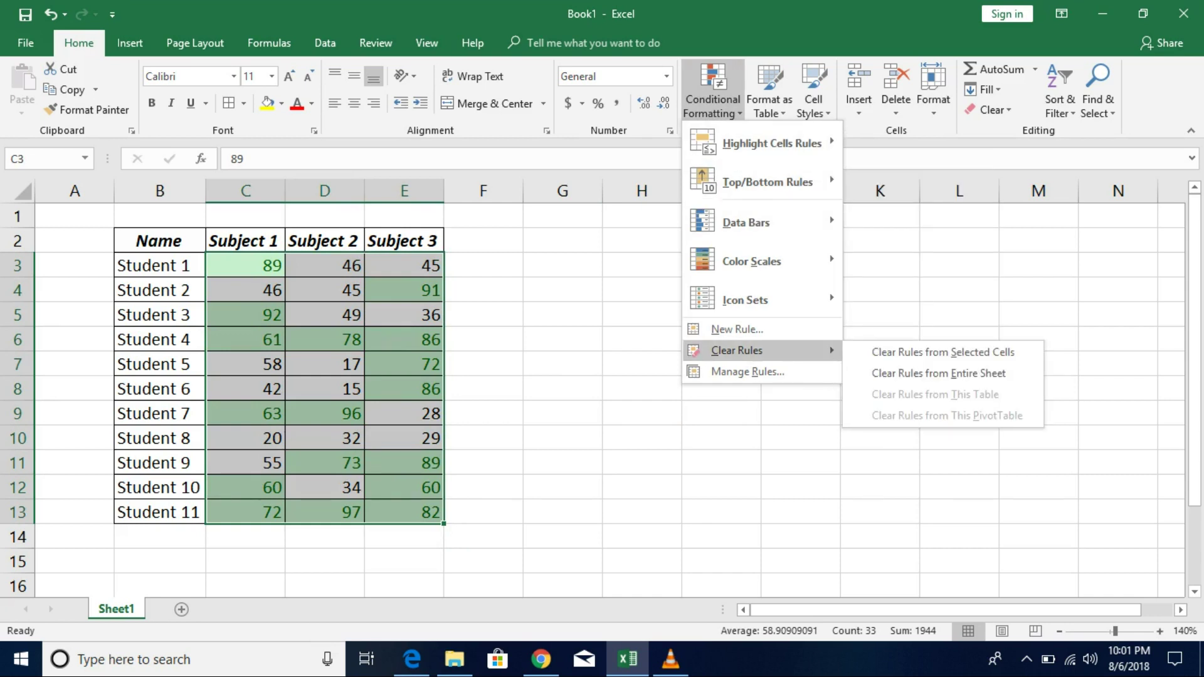
left_click(942, 352)
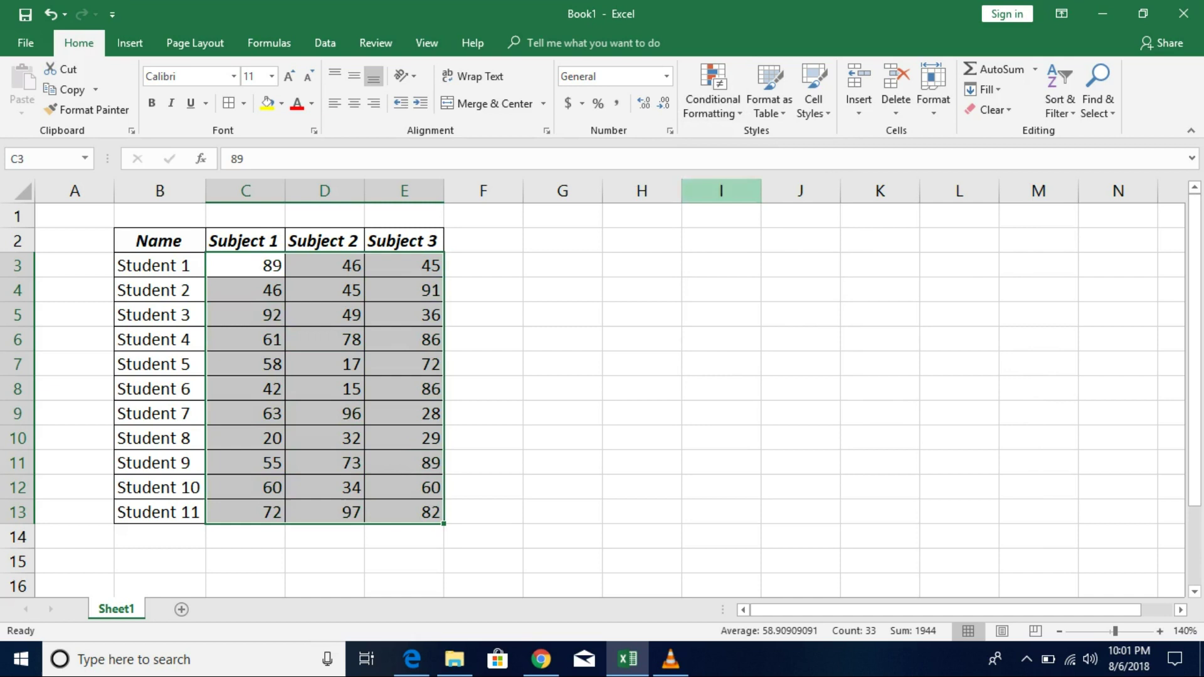
Step: Apply a Below Average rule to the selected scores with Light Red Fill with Dark Red Text, and deselect the range
left_click(712, 94)
mouse_move(768, 182)
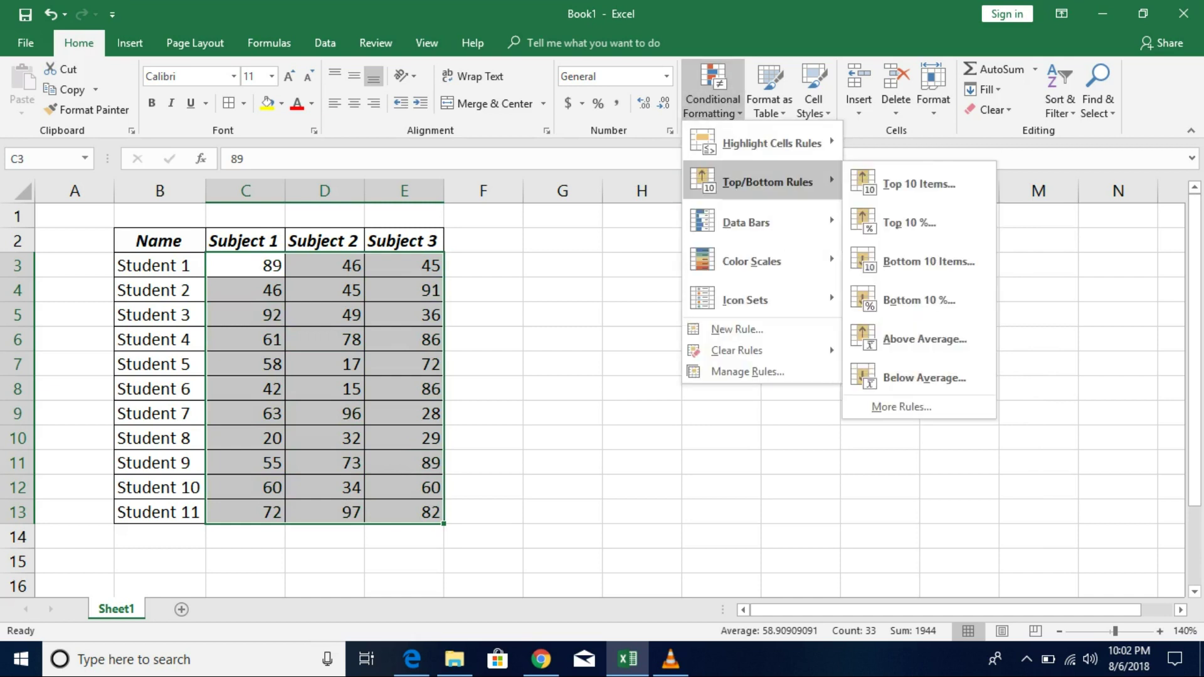
left_click(927, 376)
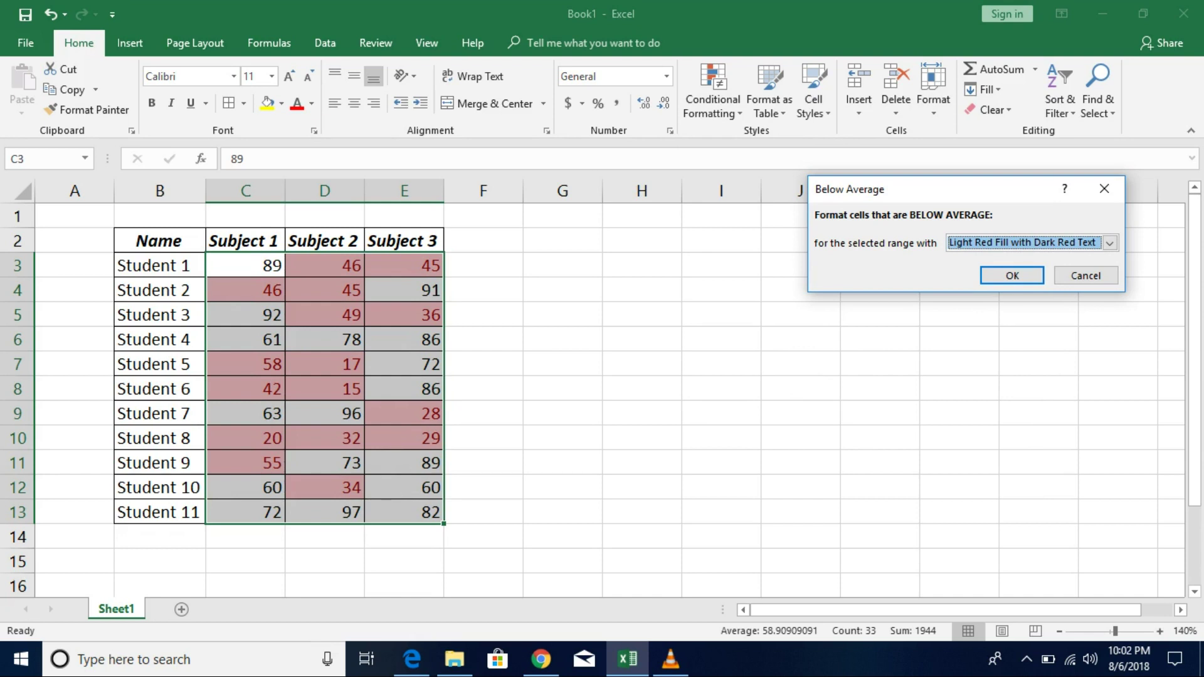
left_click(1012, 275)
left_click(641, 413)
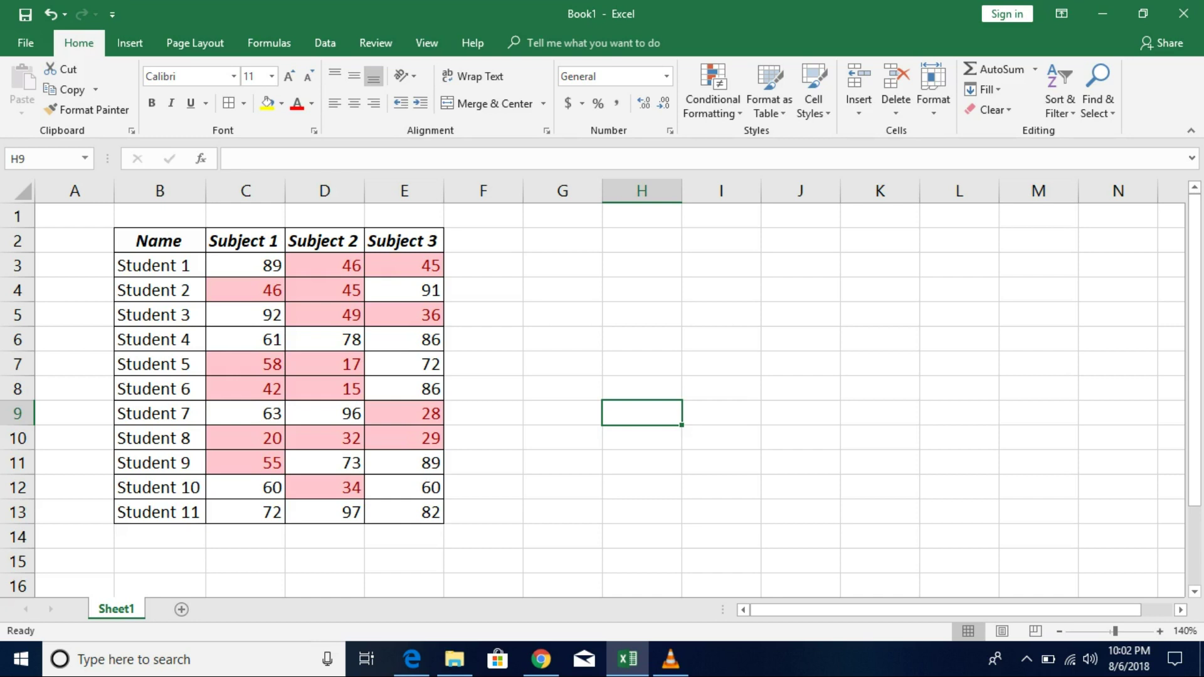
Step: Examine the custom rule options for top or bottom ranked values without creating a rule, and the available color scale and icon set presets
left_click(713, 100)
mouse_move(768, 182)
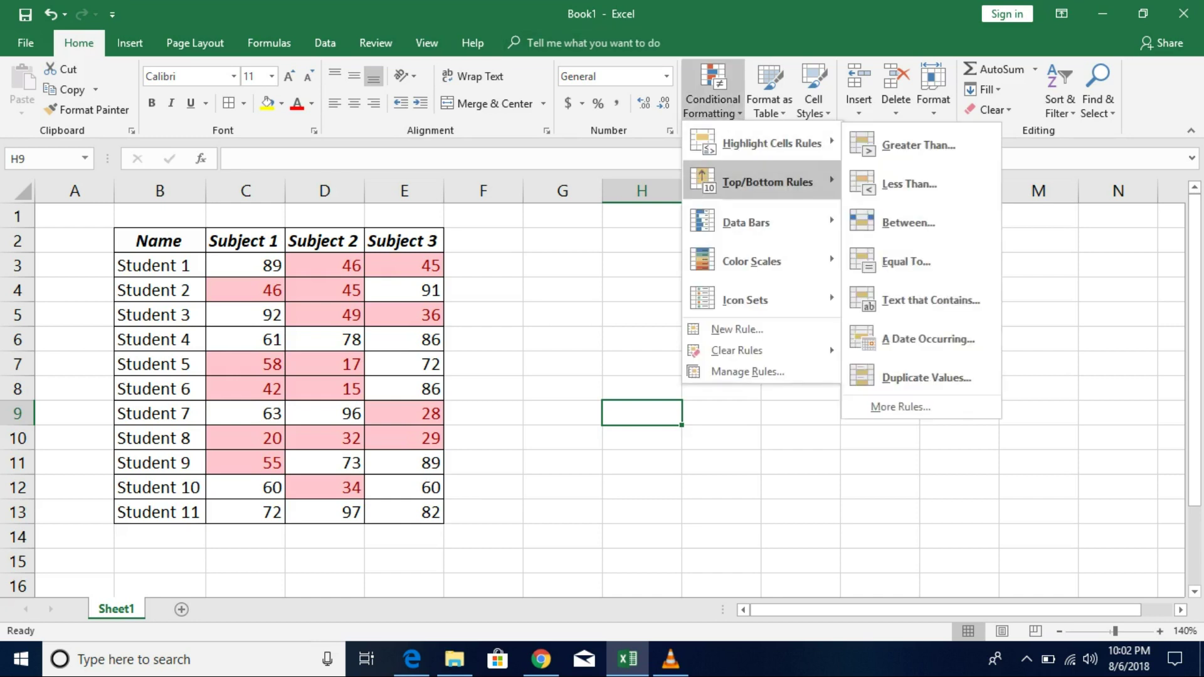
left_click(900, 407)
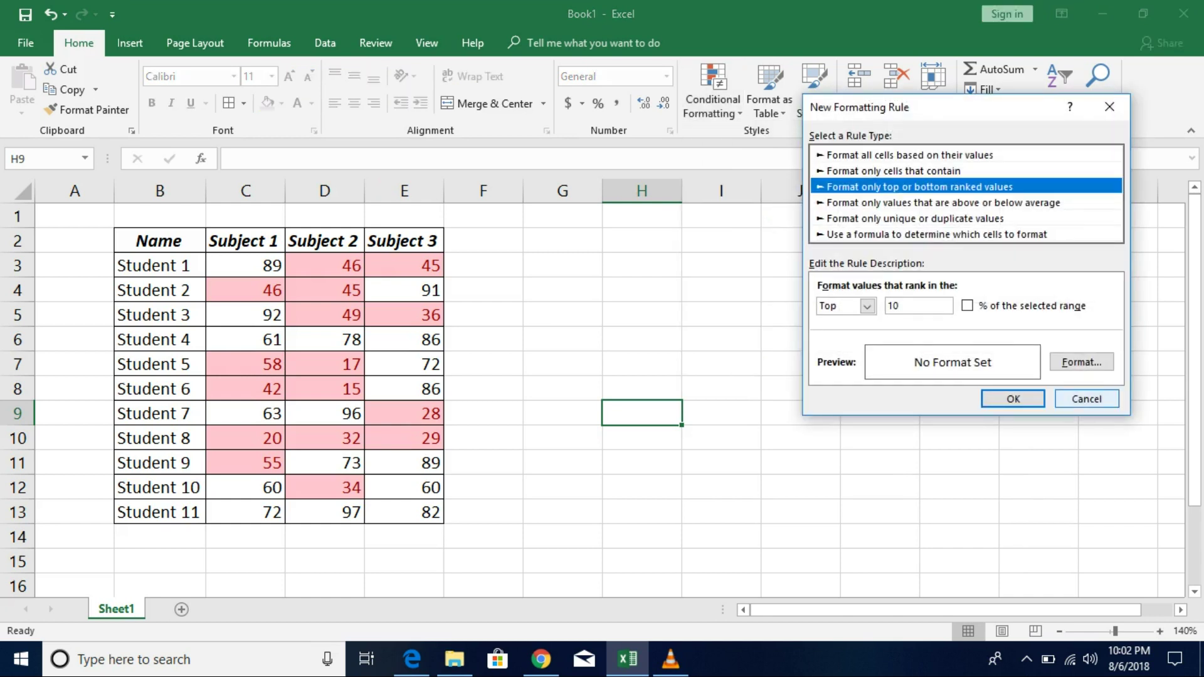
left_click(1086, 399)
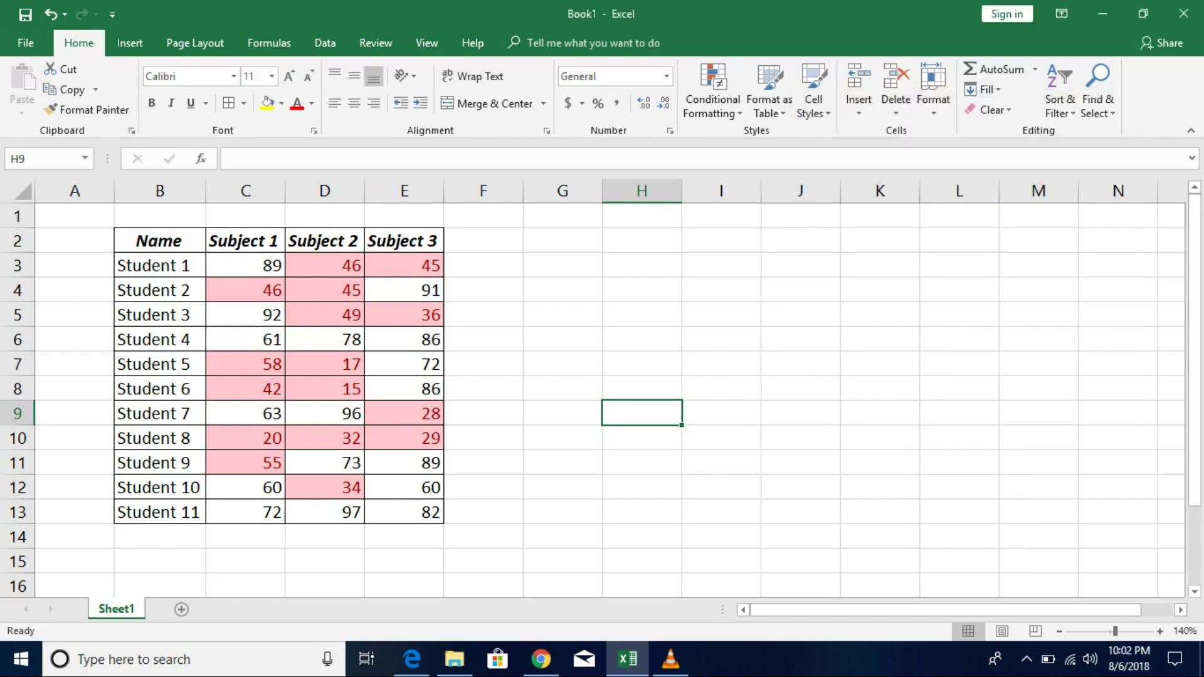
left_click(712, 94)
mouse_move(752, 223)
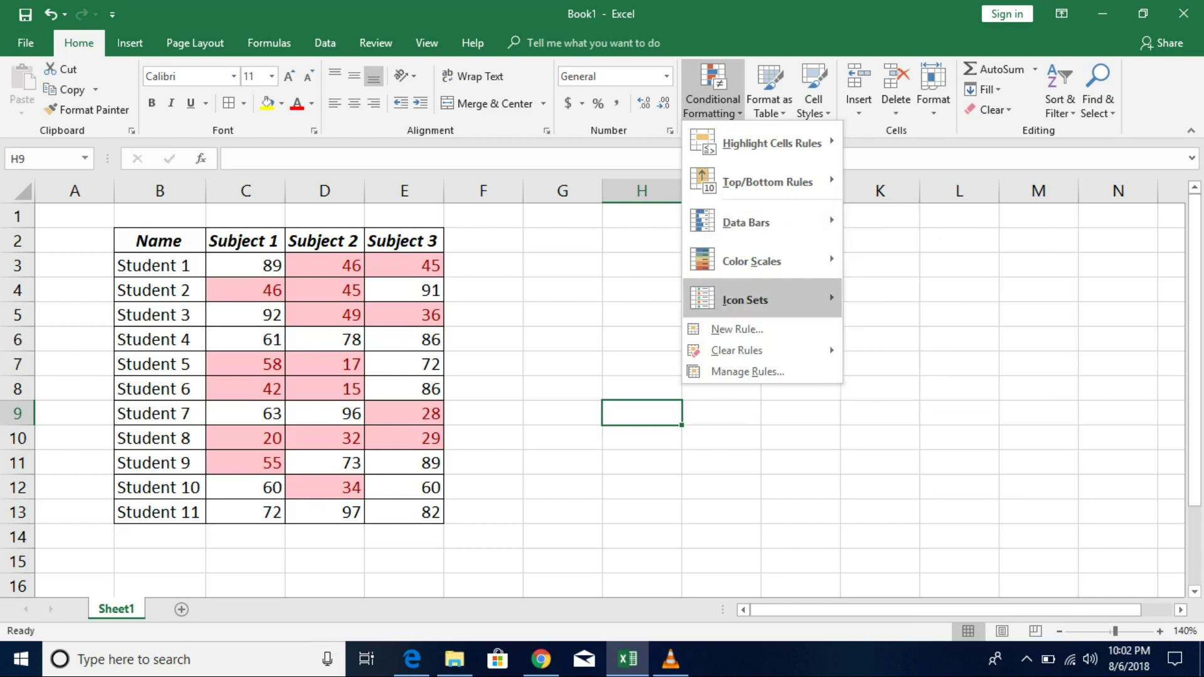
mouse_move(752, 260)
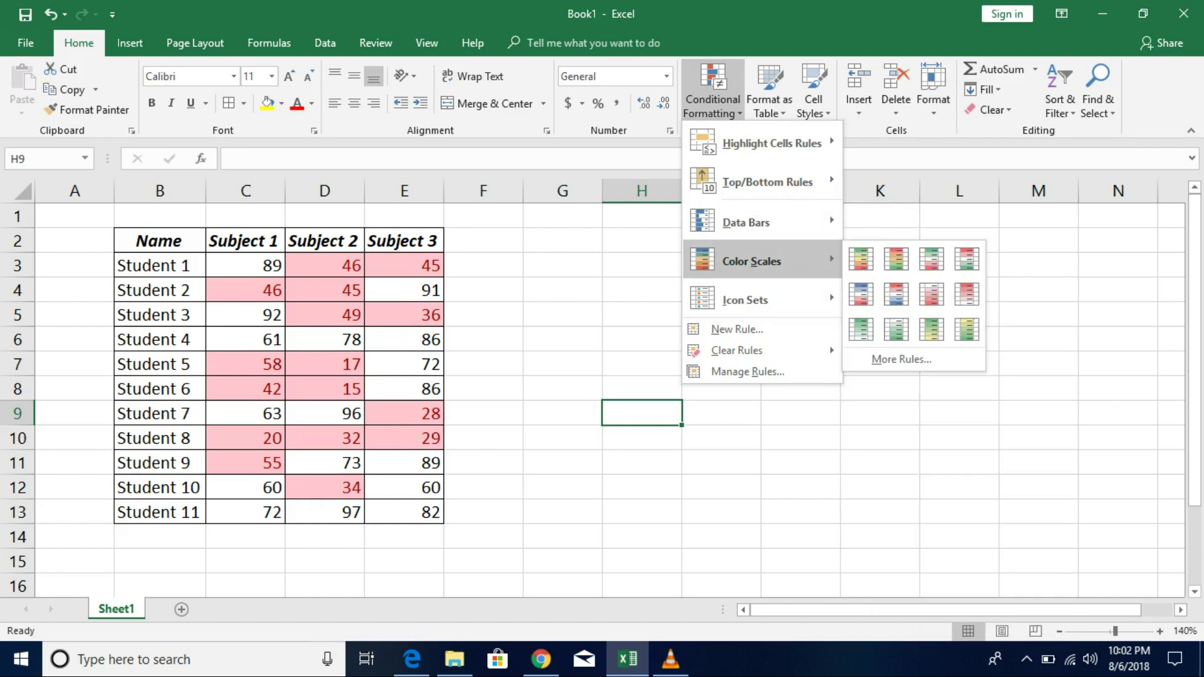
mouse_move(753, 299)
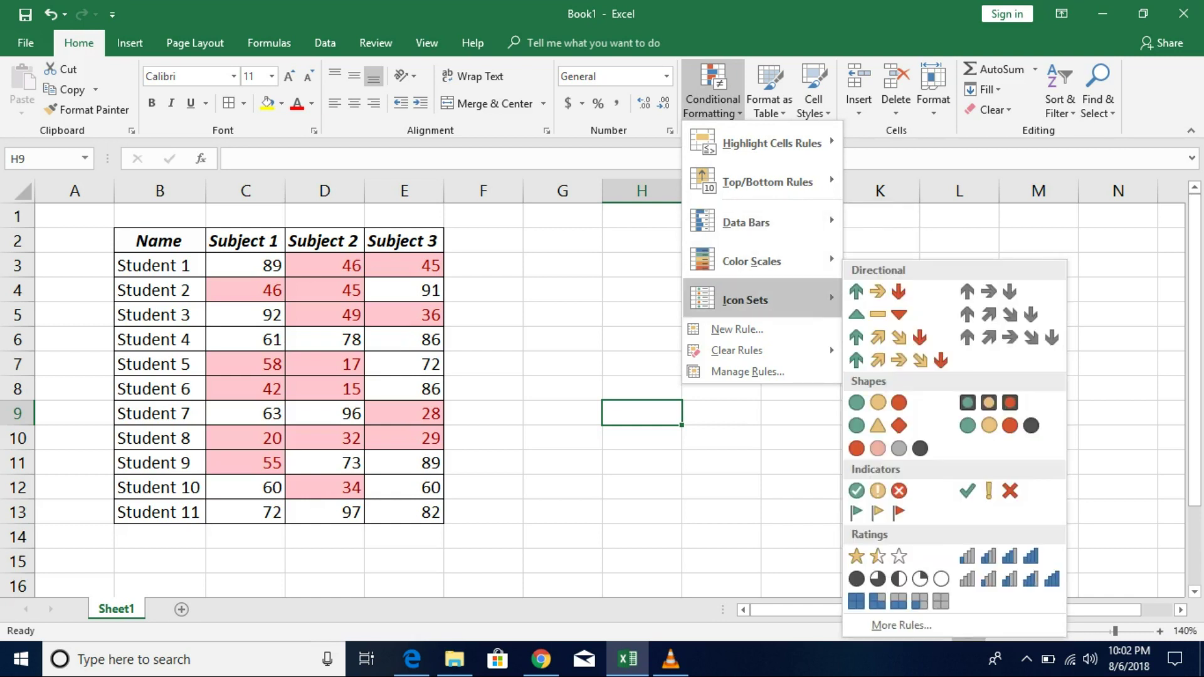